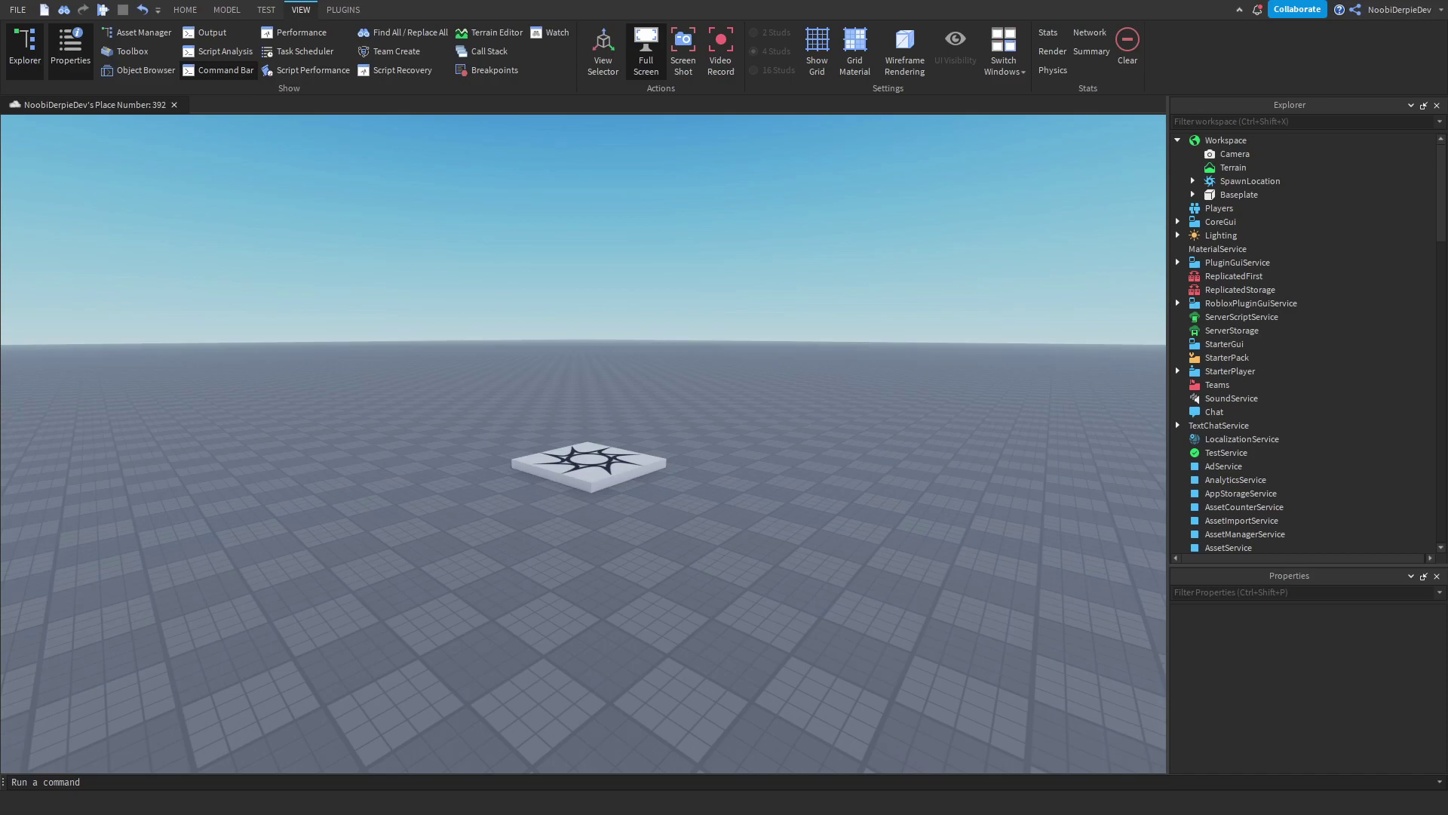
Insert the Temple Run NOOBIE TIGER model from My Models in the Toolbox
click(181, 9)
click(301, 9)
click(133, 51)
scroll(119, 550, down, 4)
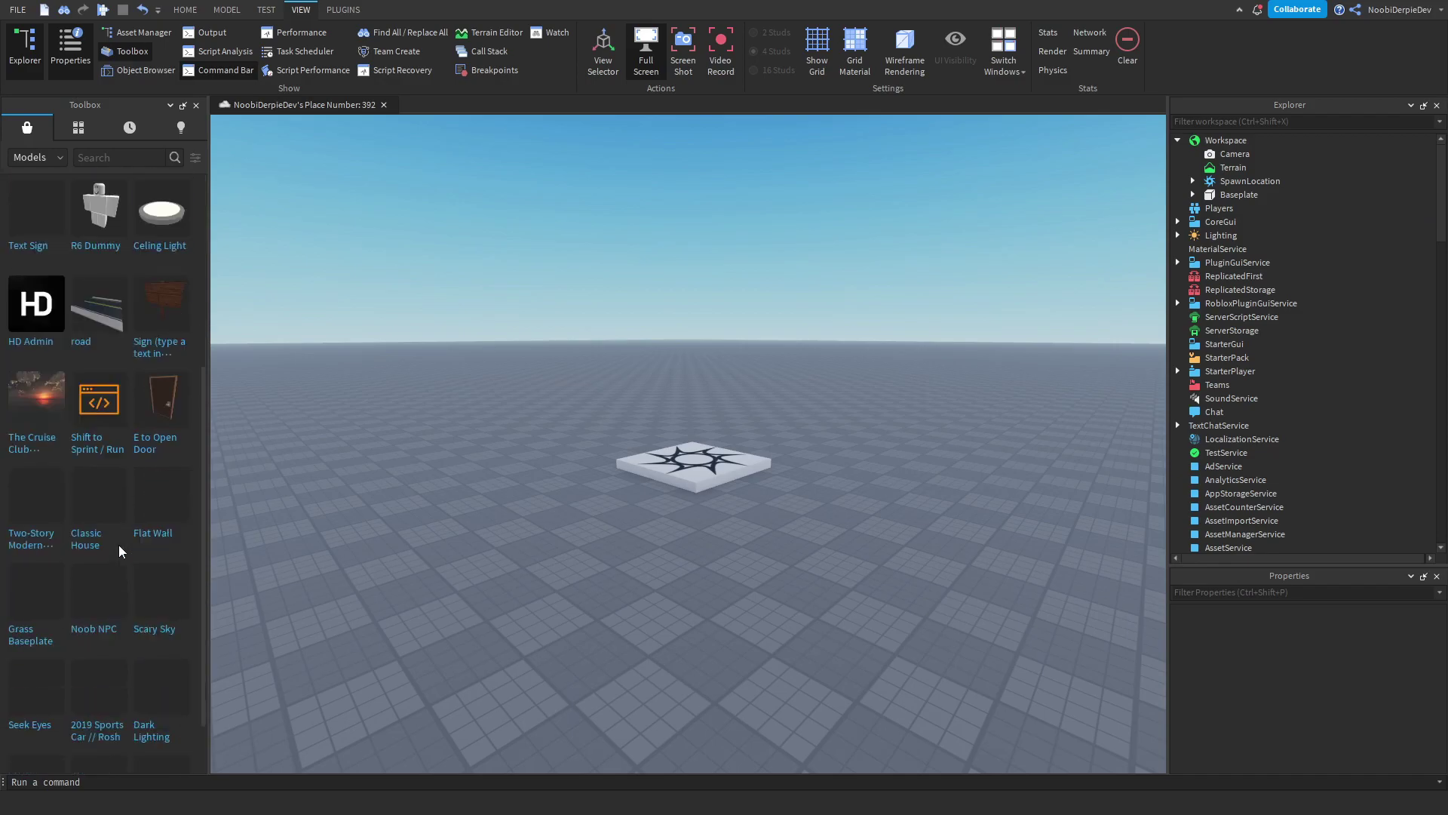
scroll(113, 468, down, 4)
mouse_move(31, 411)
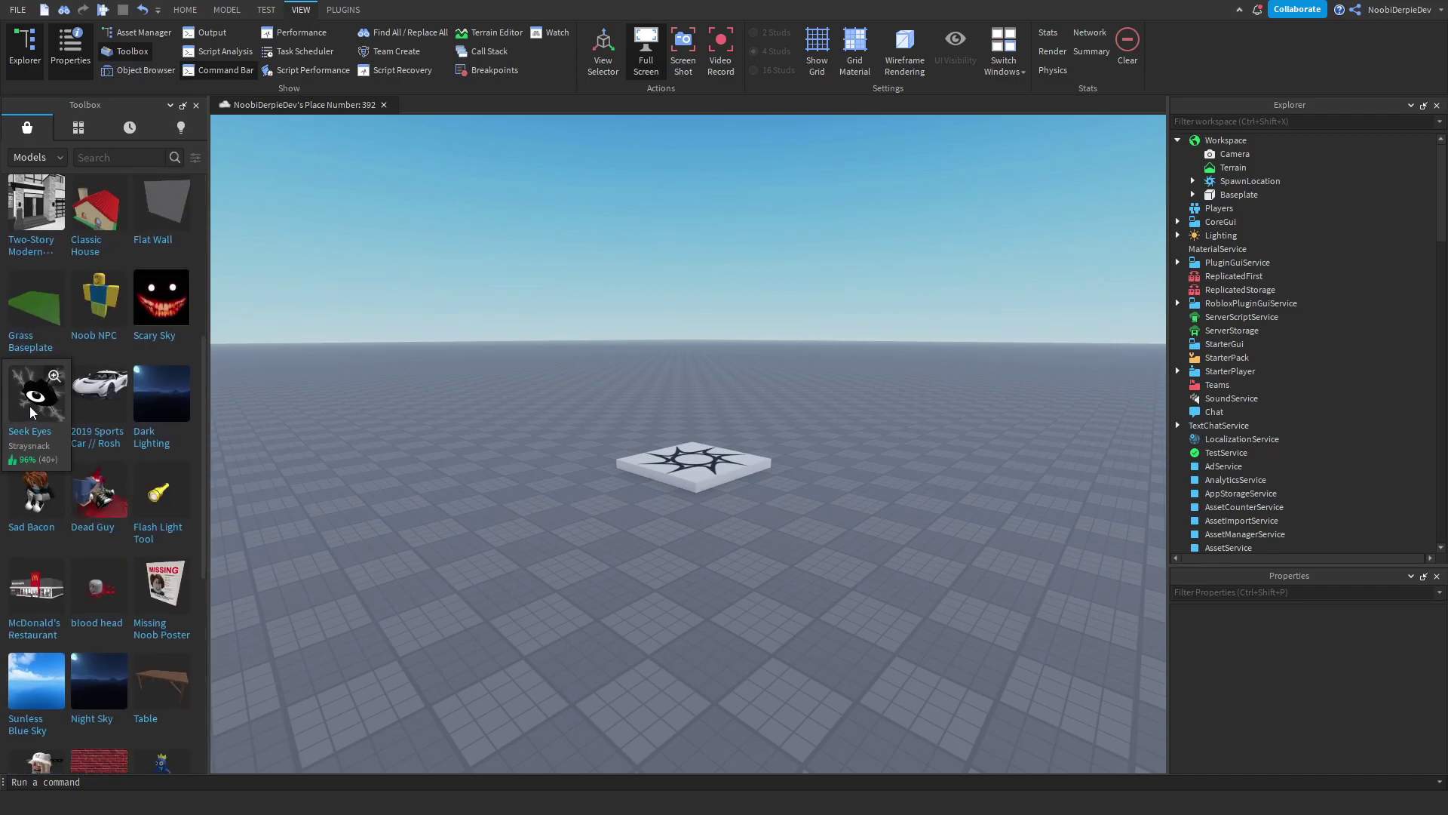
scroll(32, 411, up, 10)
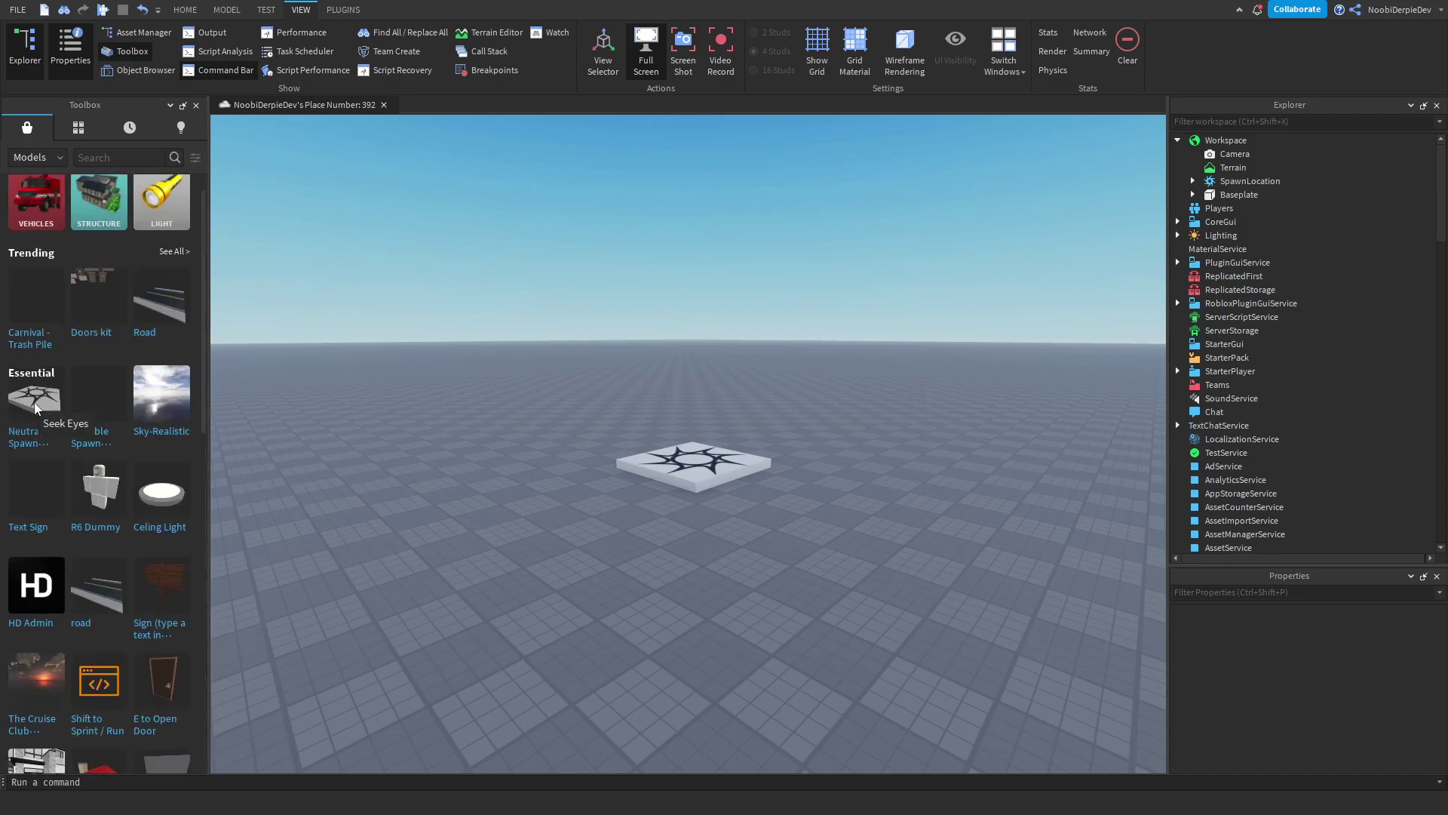
click(78, 130)
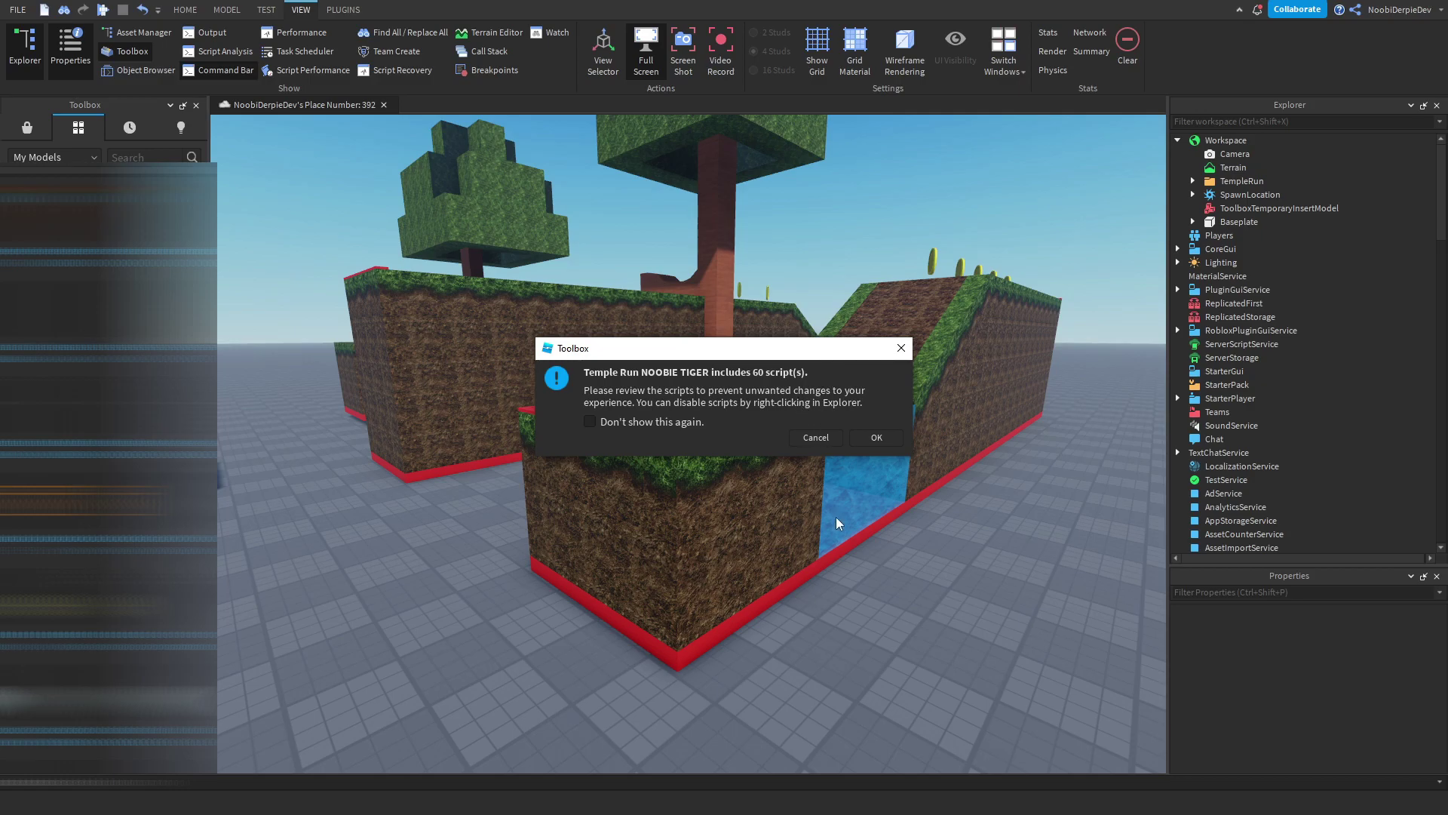
Dismiss the 60-script warning, close the Toolbox, and focus the view on the TempleRun course
click(875, 437)
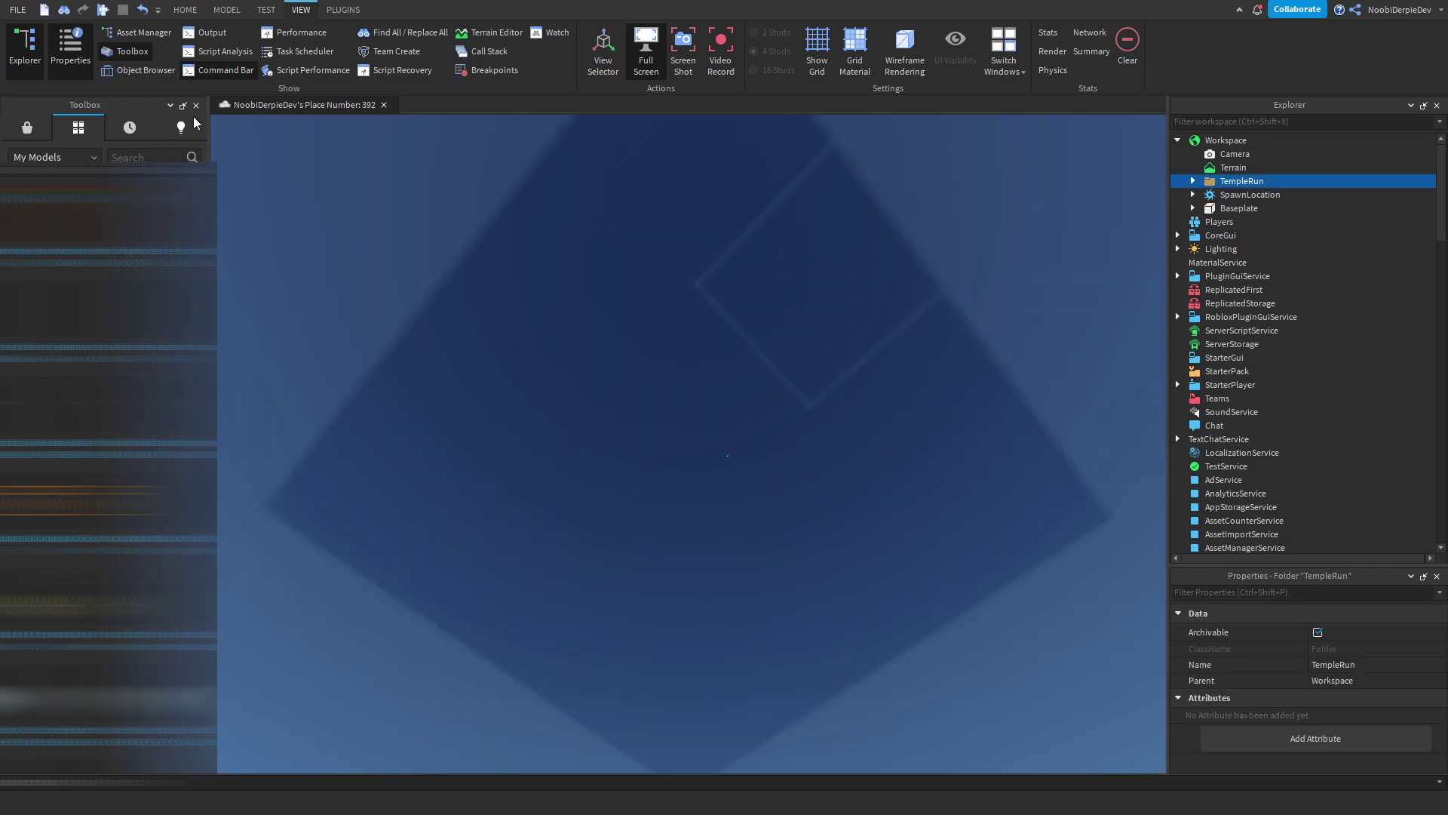
click(196, 104)
scroll(591, 293, down, 5)
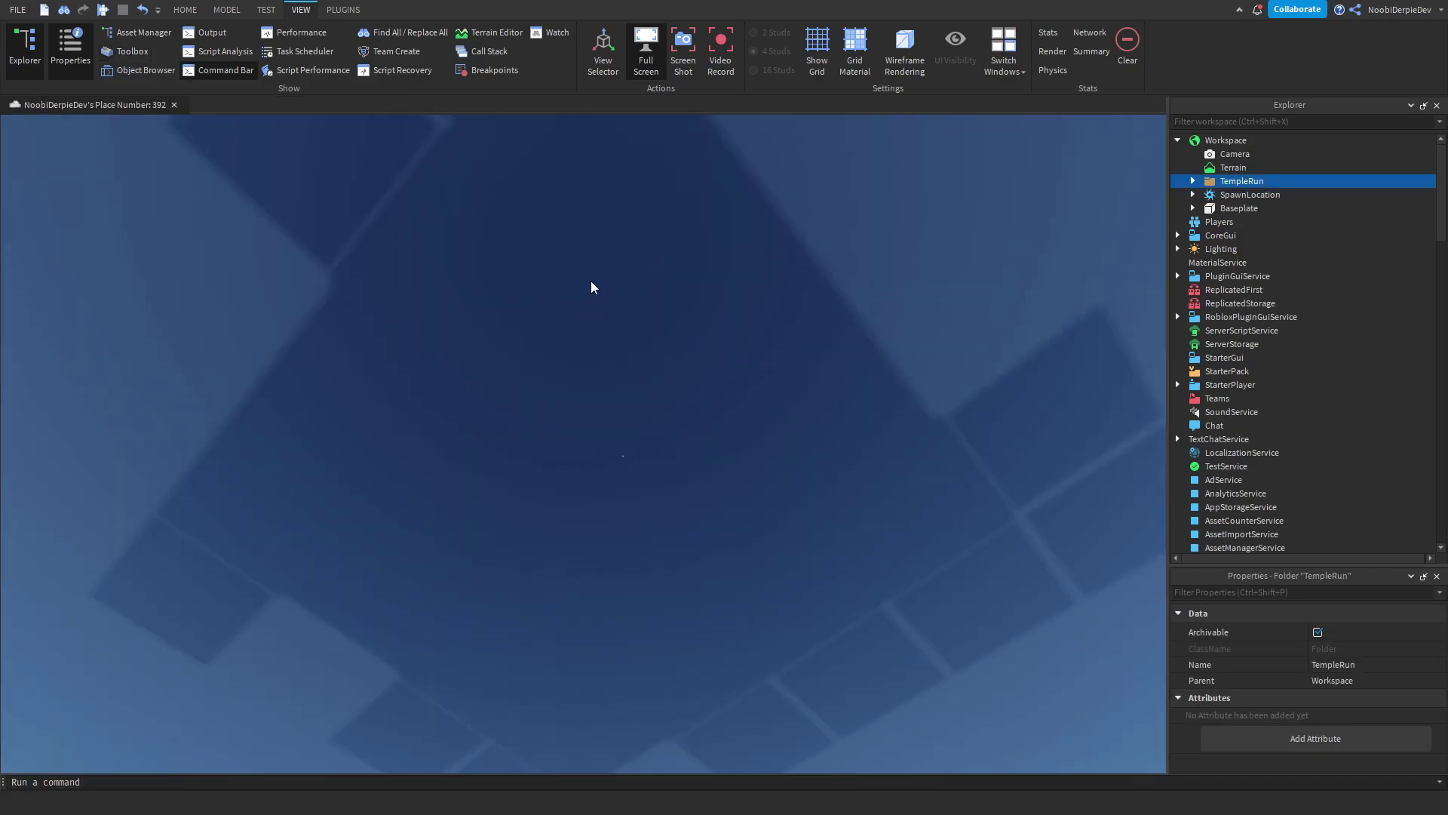
key(f)
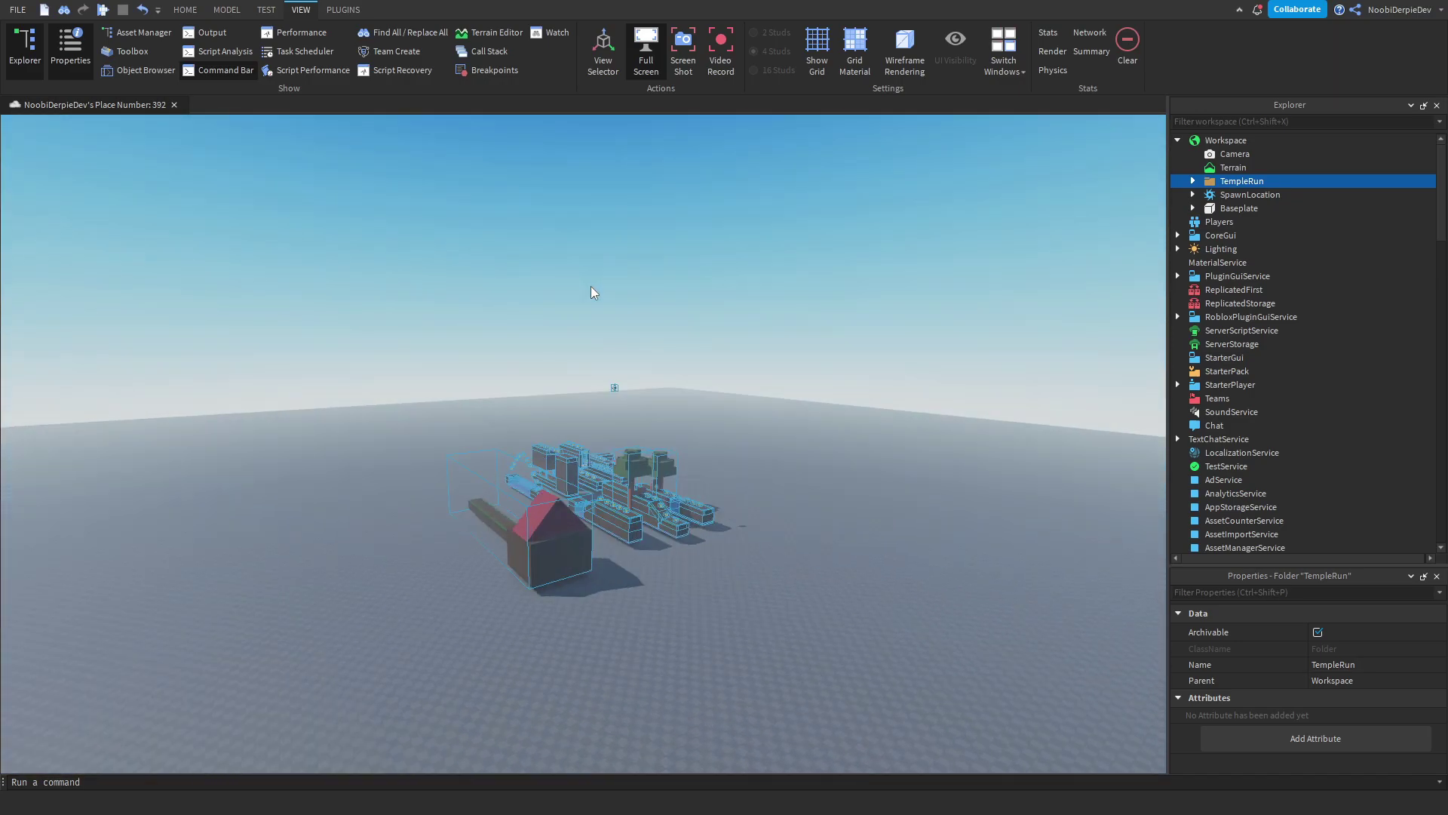
scroll(601, 436, up, 10)
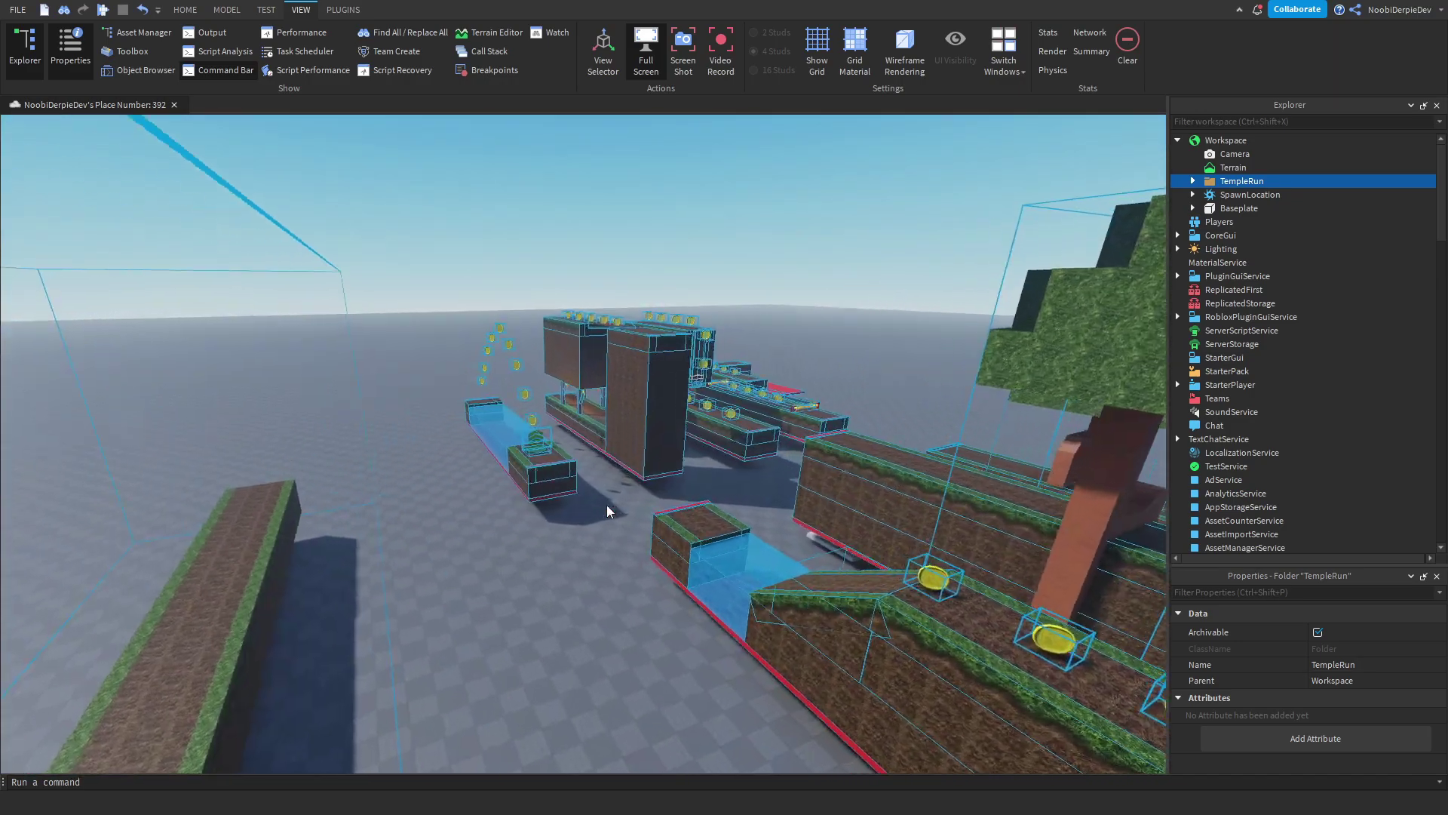
scroll(596, 339, down, 10)
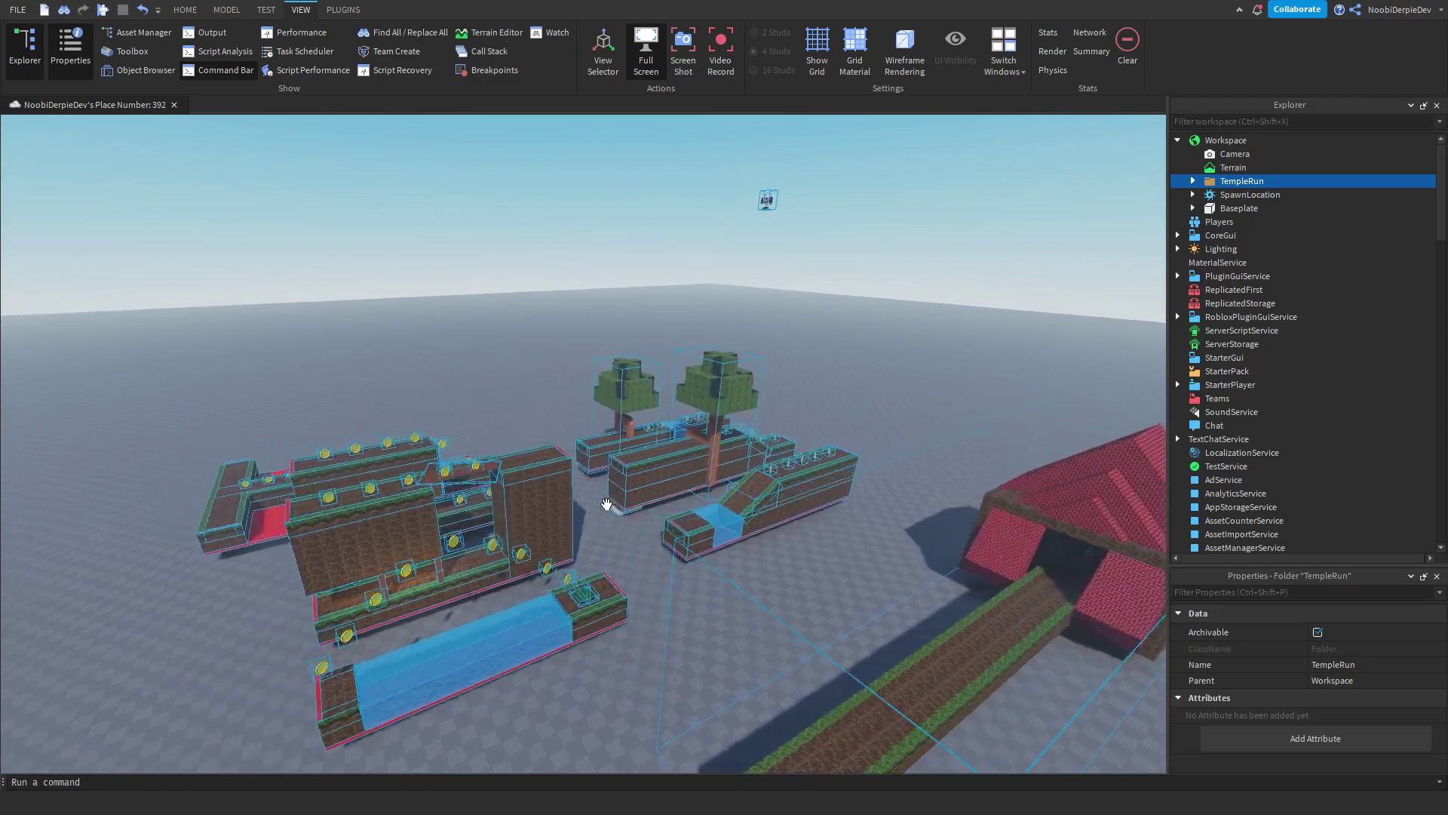
scroll(801, 377, up, 5)
scroll(801, 377, down, 10)
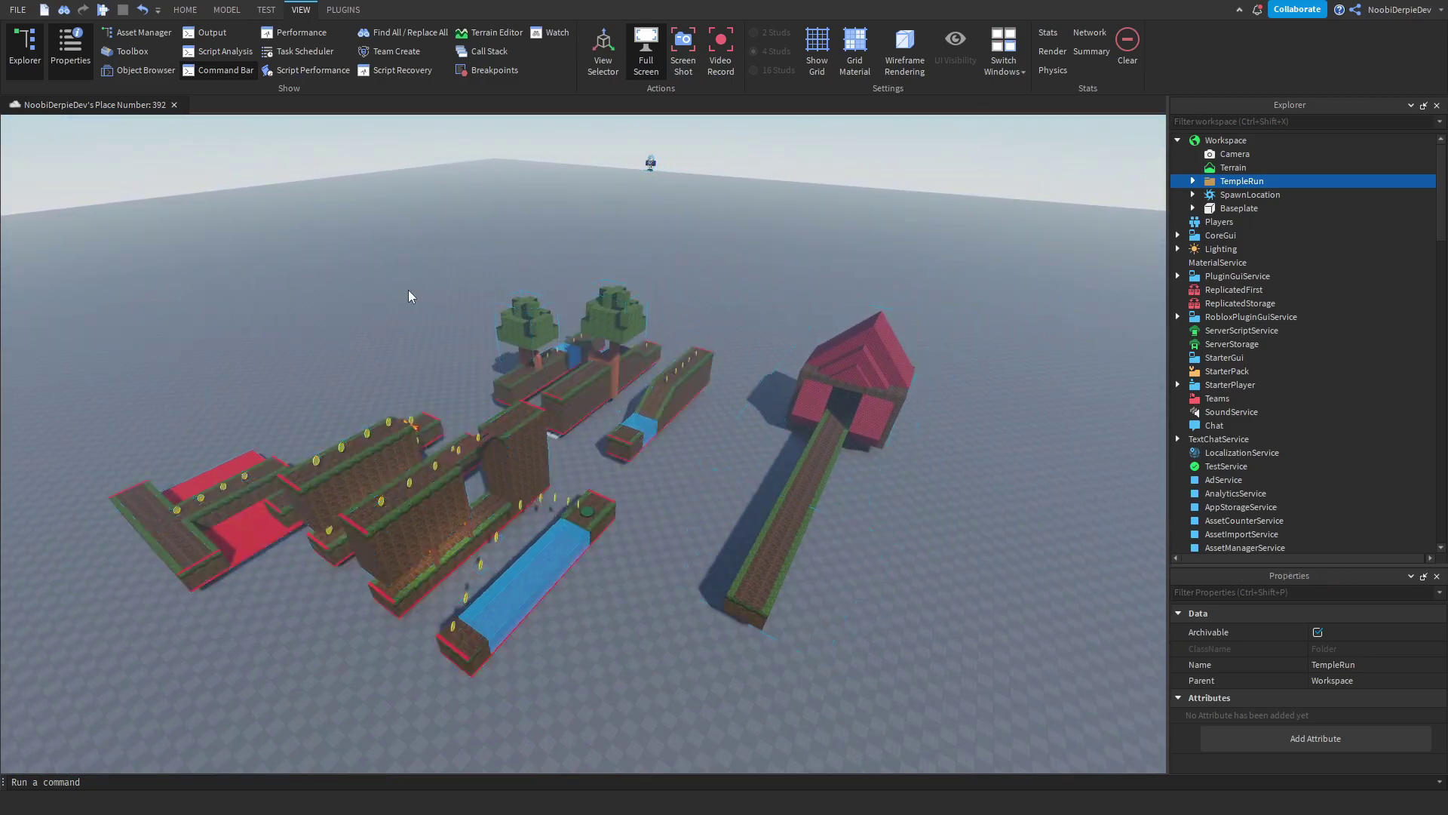
click(527, 280)
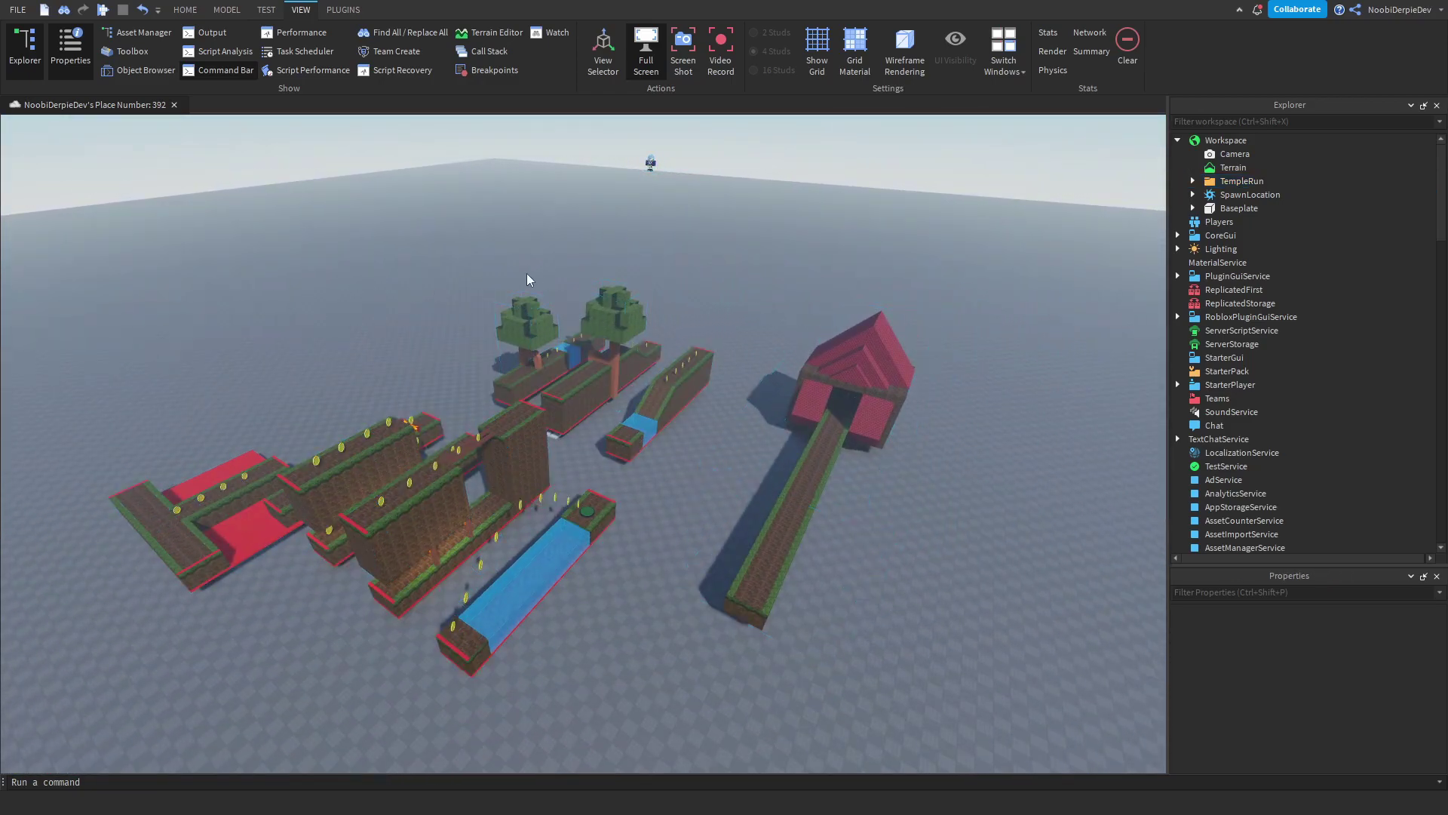
Expand TempleRun, read the Credits script, and delete it
click(1193, 181)
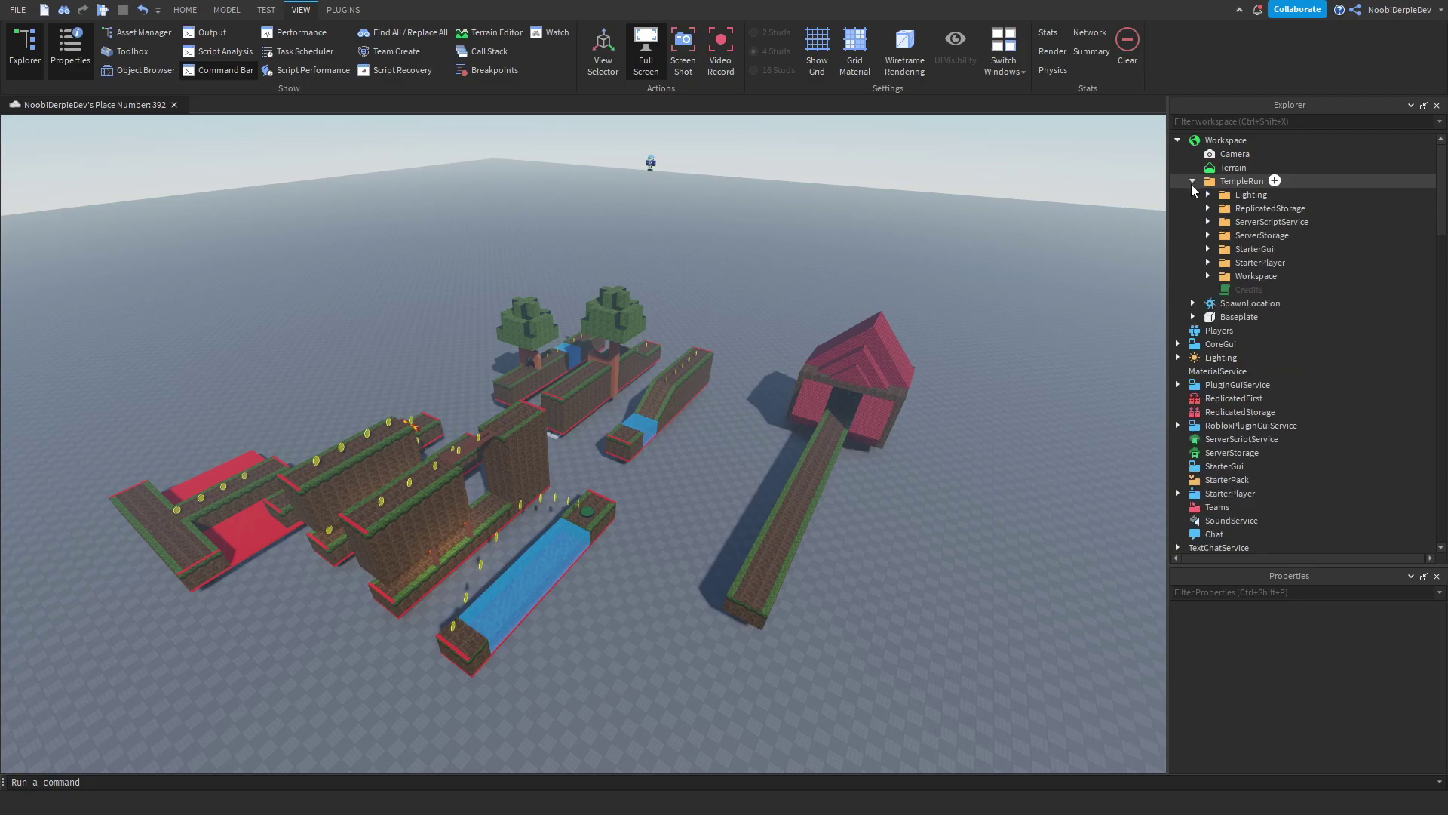
double_click(1216, 292)
drag(87, 131, 564, 174)
click(1267, 262)
click(1273, 290)
key(ctrl+a)
click(1254, 315)
click(1229, 292)
key(Delete)
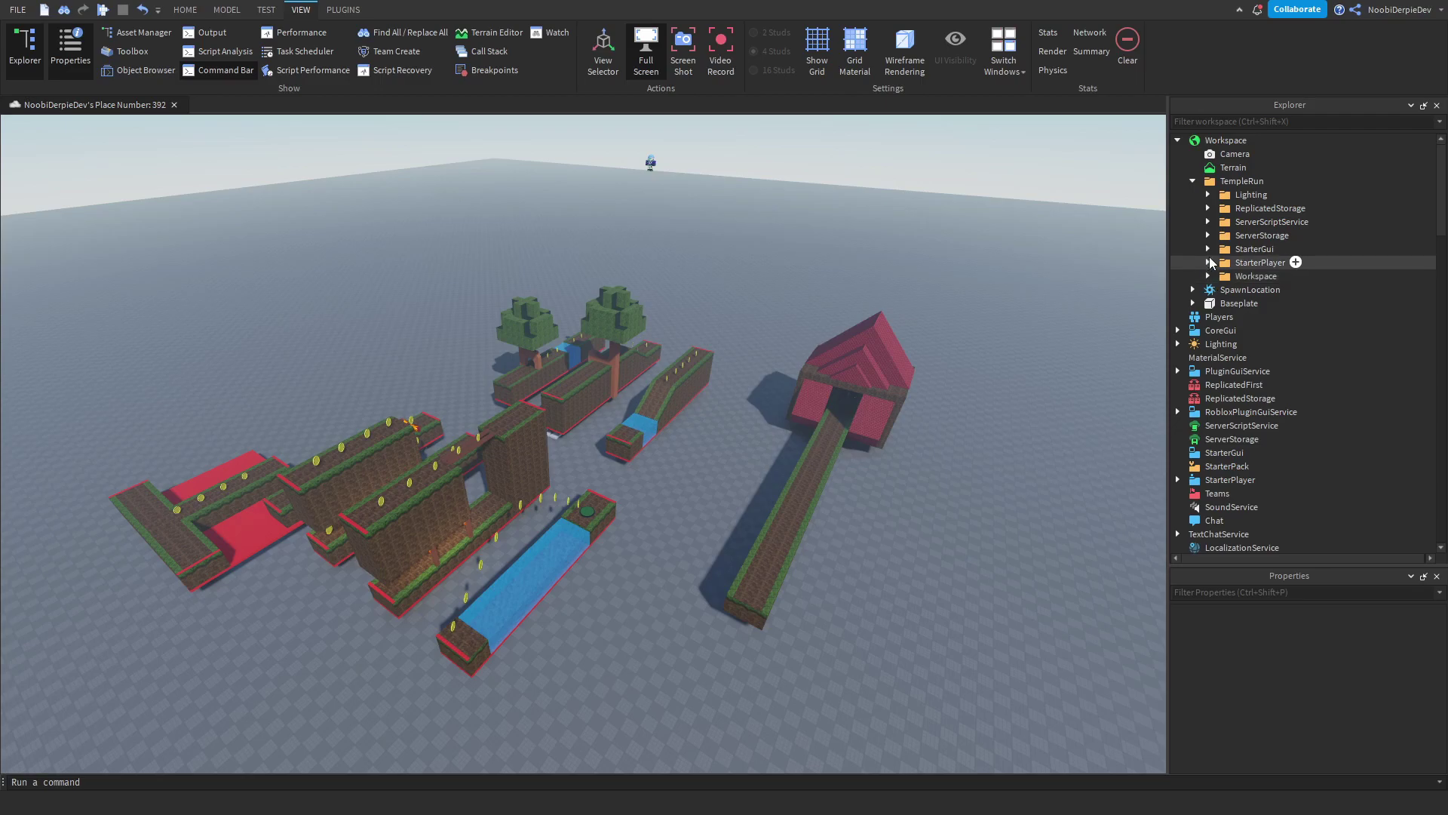
Move Atmosphere, Sky, Bloom, DepthOfField and SunRays into the Lighting service
click(1209, 195)
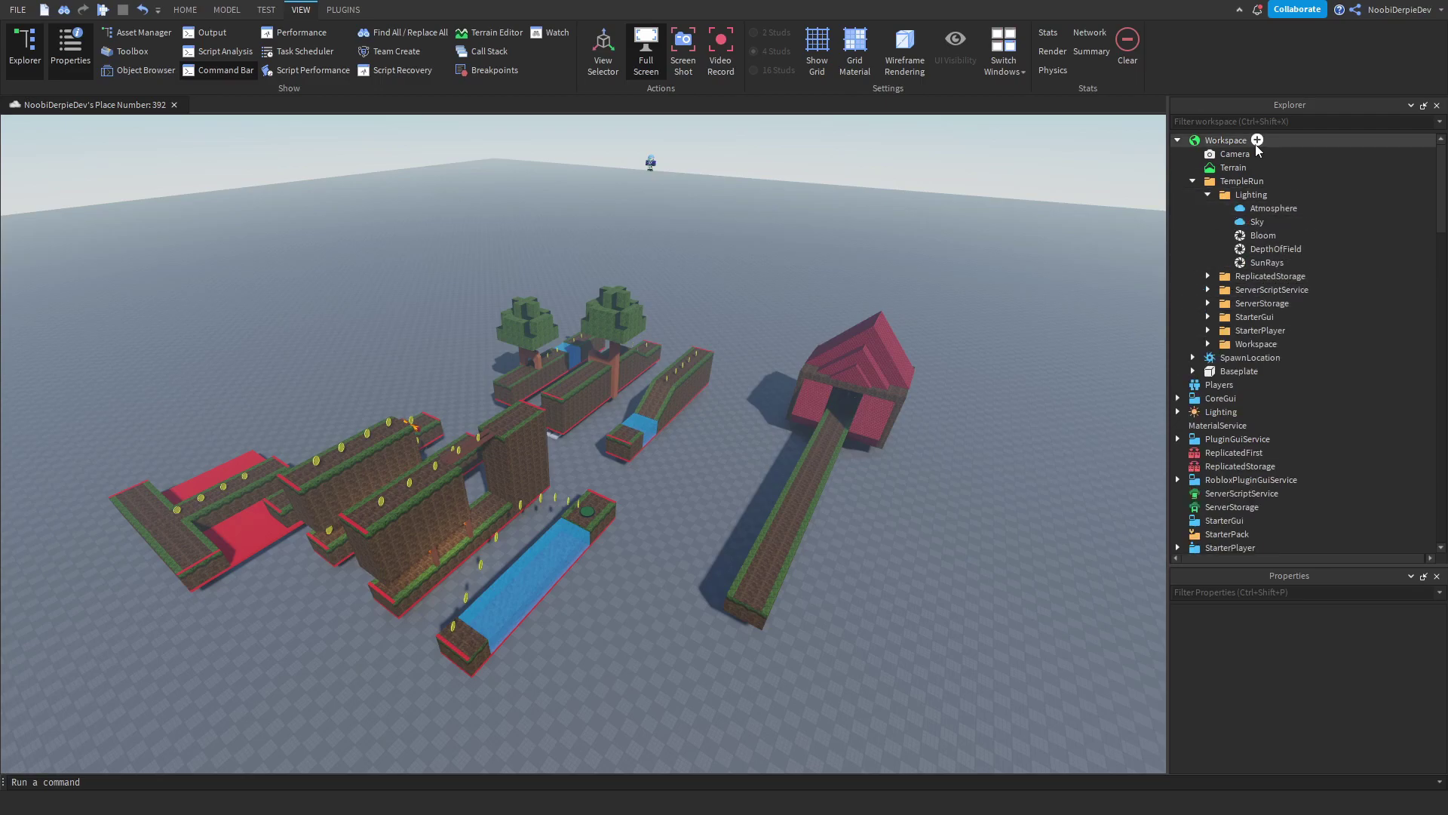
click(1249, 208)
shift+click(1266, 261)
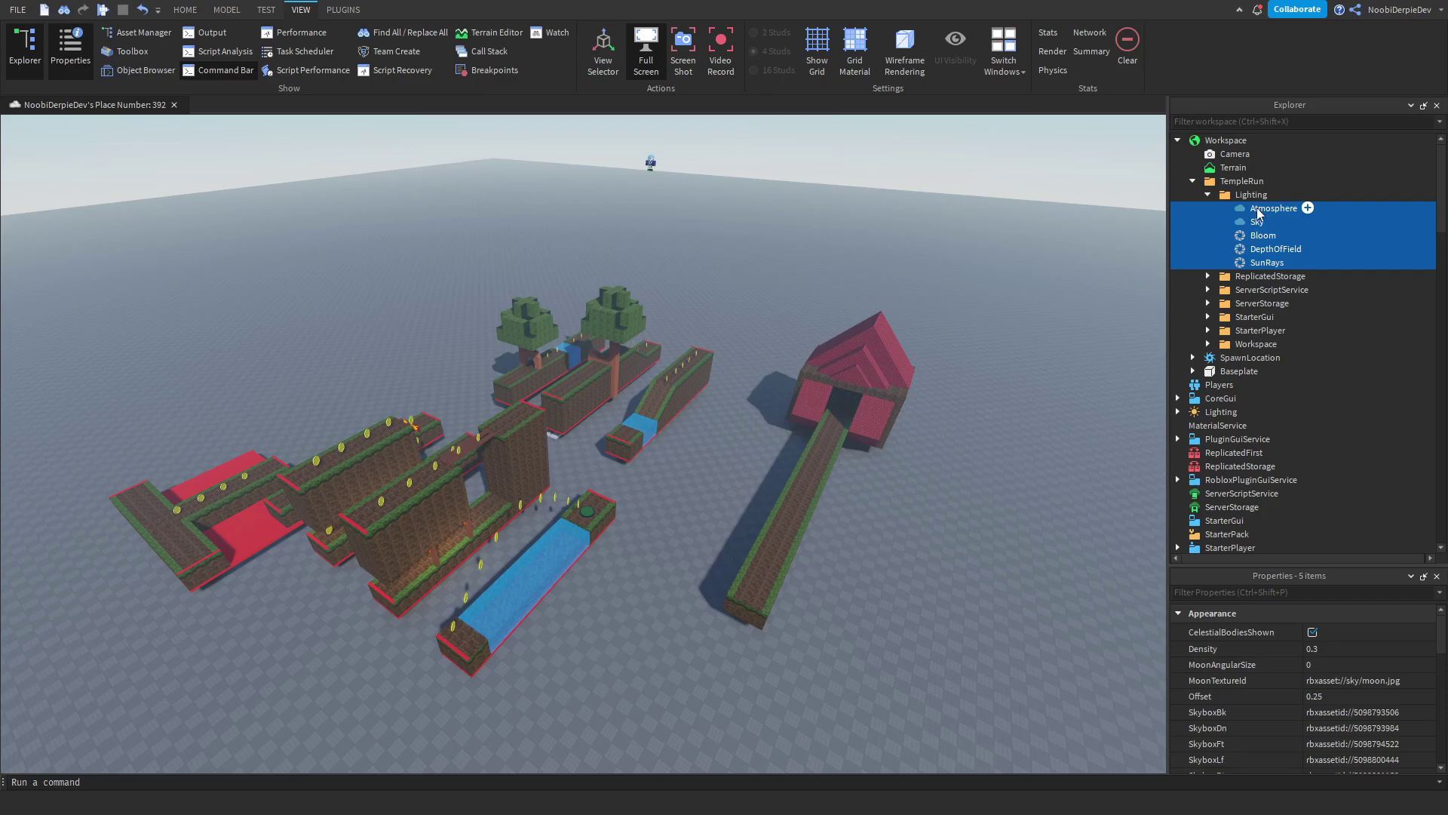
drag(1258, 214, 1234, 377)
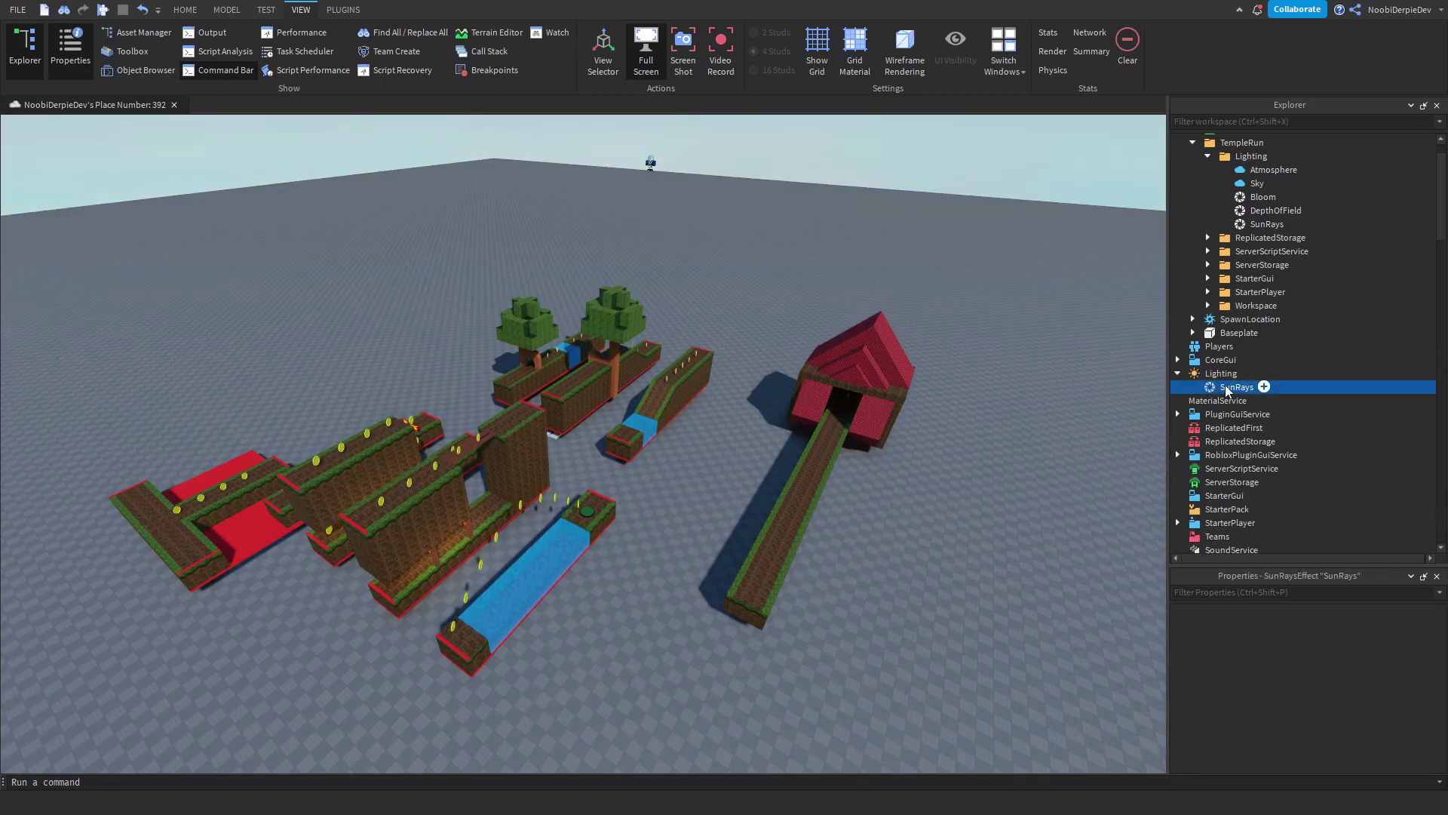
key(ctrl+z)
click(1273, 169)
shift+click(1292, 224)
drag(1260, 184, 1226, 375)
right_drag(725, 242, 722, 243)
double_click(1248, 303)
scroll(1277, 150, up, 1)
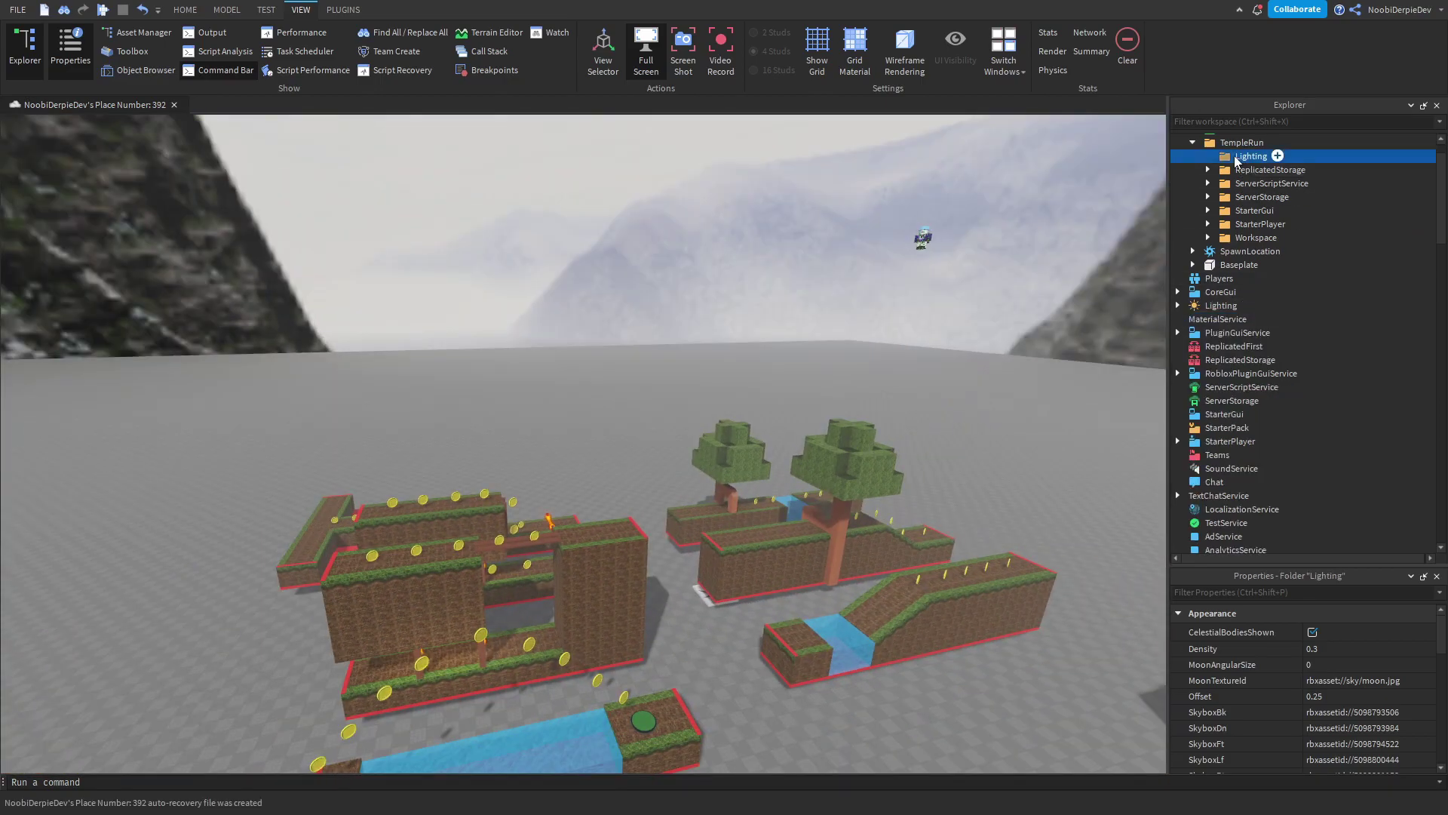
Delete the empty kit Lighting folder and move PathModules through RemoteEvent into ReplicatedStorage
click(1250, 195)
key(Delete)
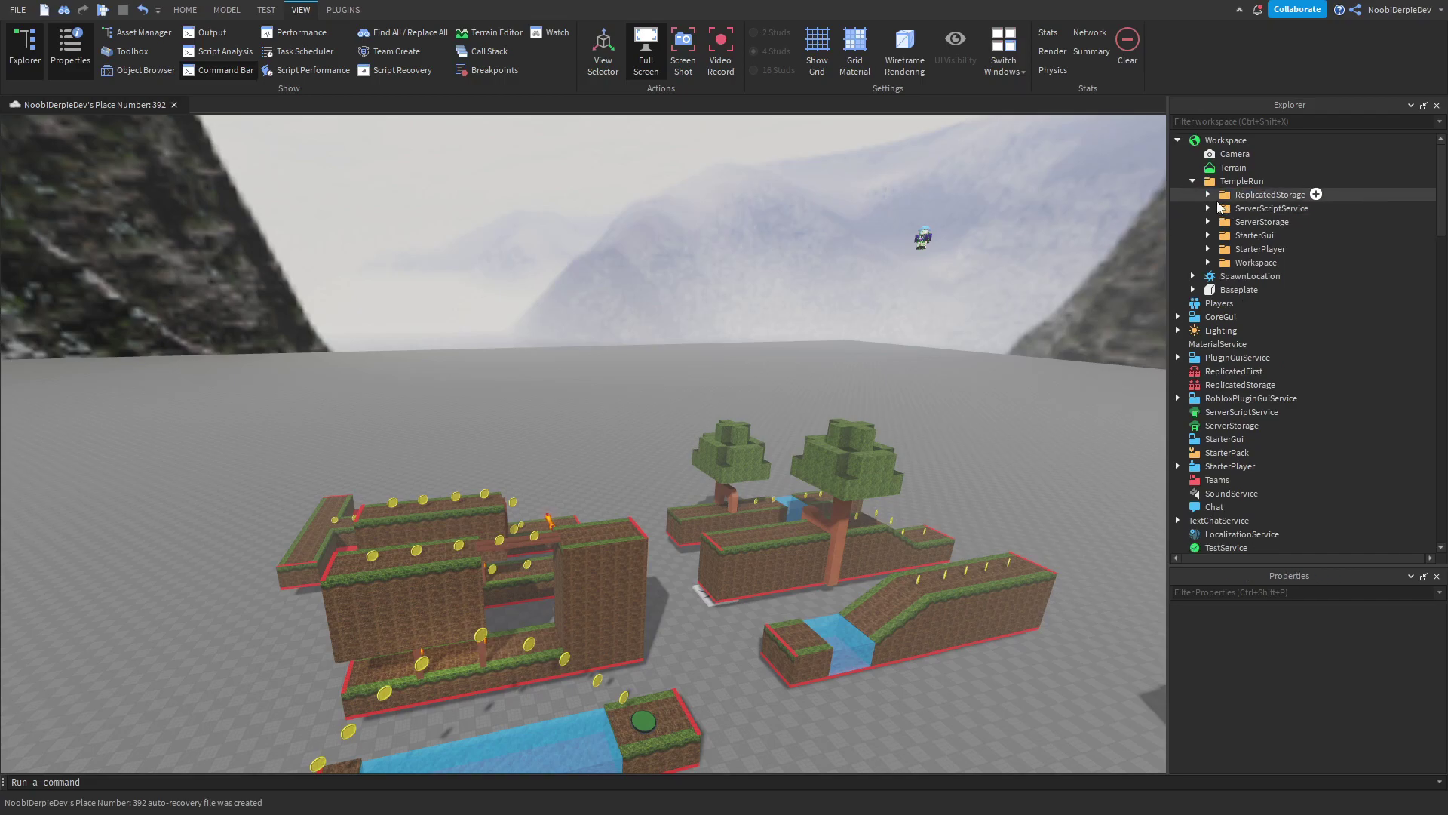
click(1209, 194)
click(1263, 209)
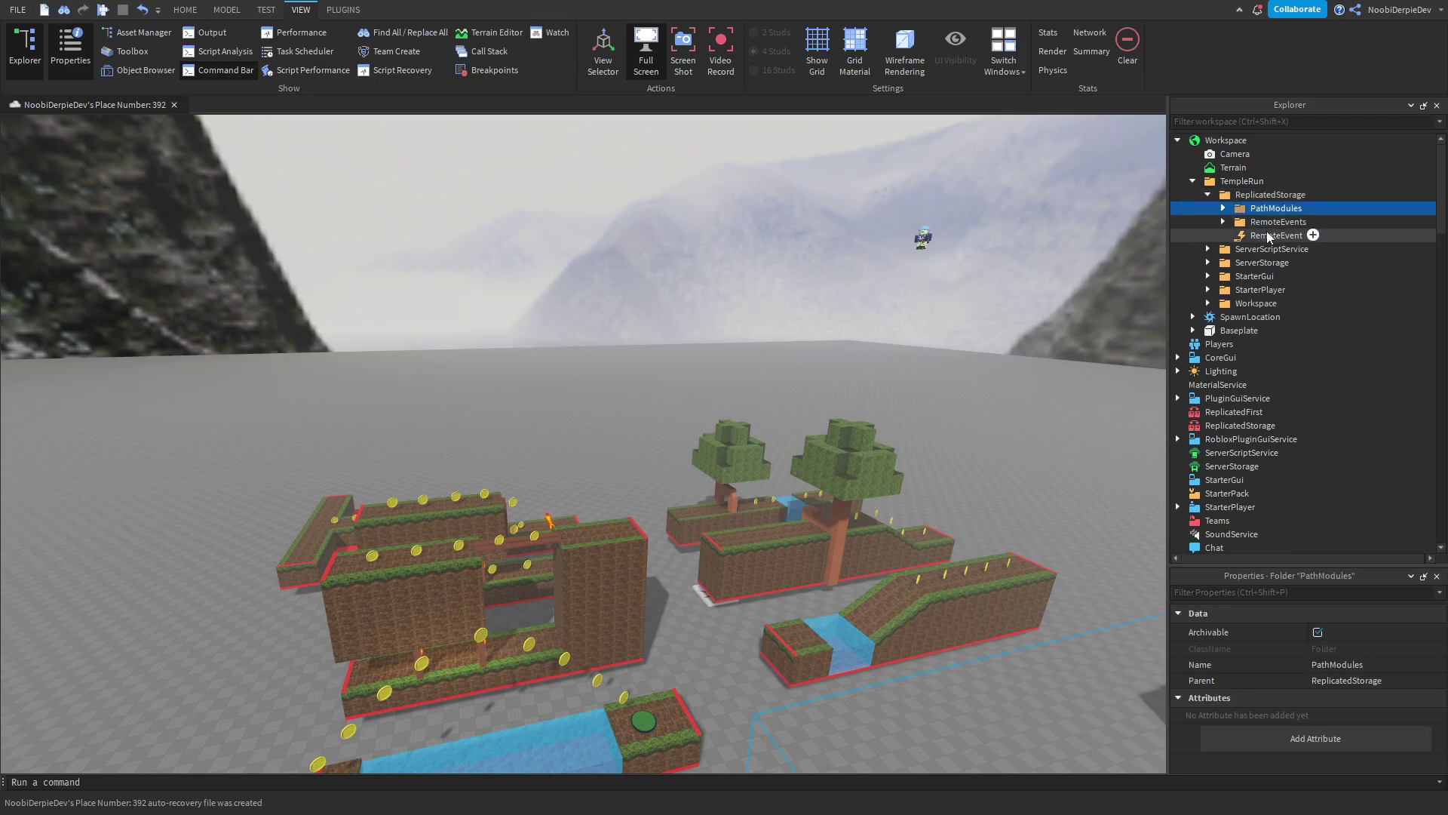
shift+click(1266, 234)
drag(1265, 234, 1246, 427)
click(1211, 196)
key(Delete)
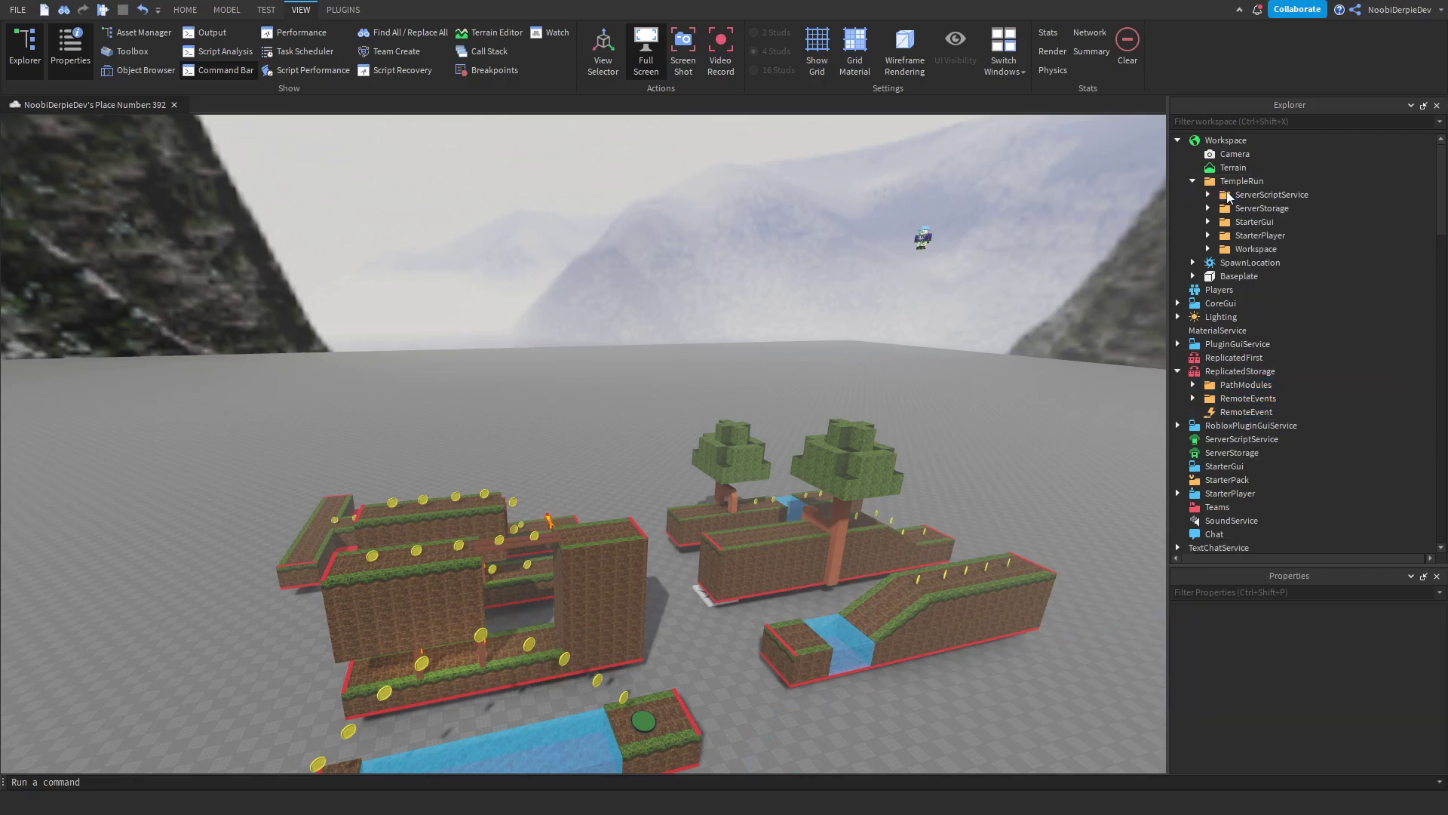
Move Server_Main into ServerScriptService and GUIs through Turn into ServerStorage, deleting both emptied folders
click(1208, 195)
drag(1248, 211, 1246, 454)
click(1260, 197)
key(Delete)
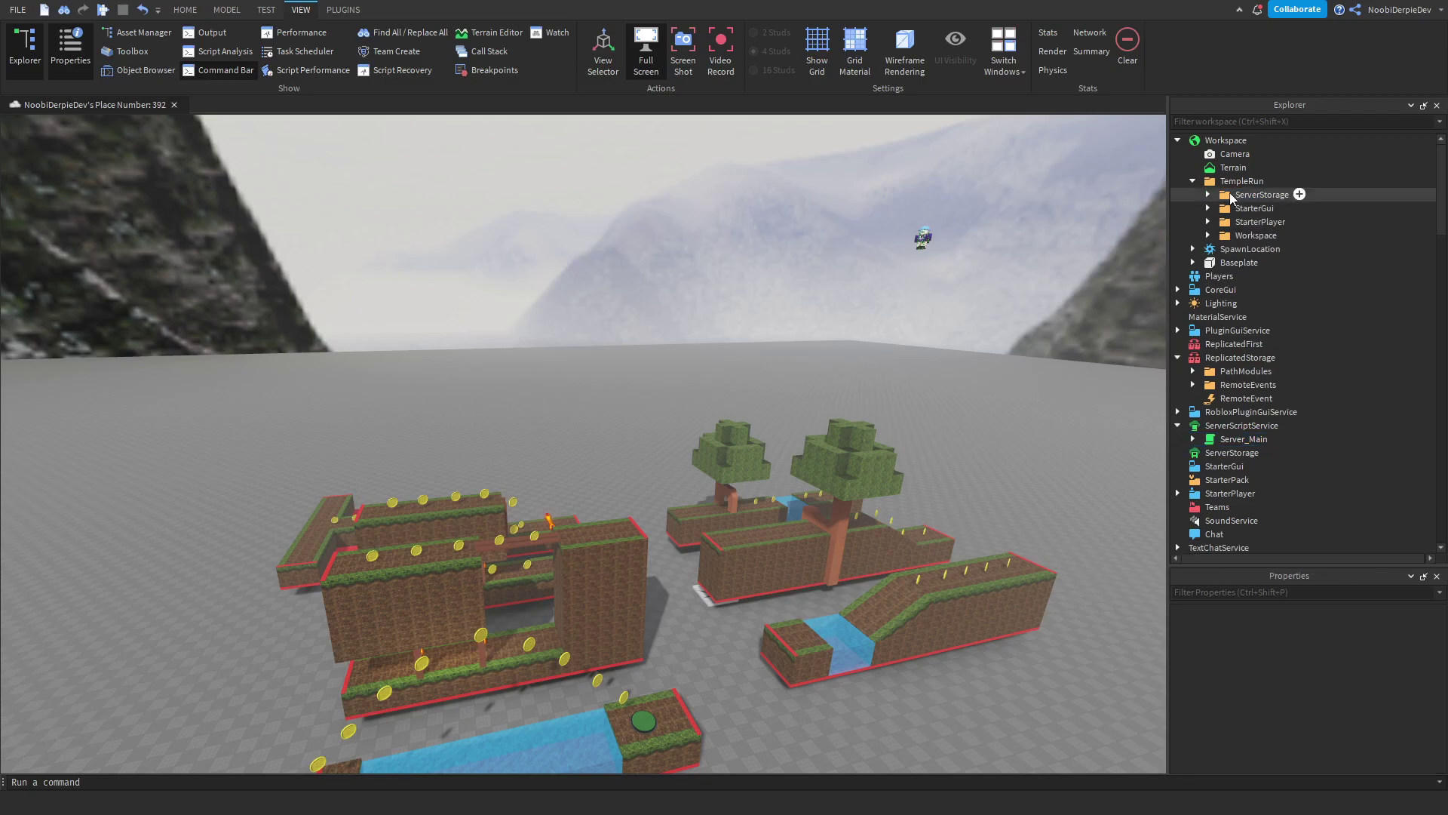
click(1208, 195)
click(1259, 208)
shift+click(1254, 249)
drag(1253, 249, 1231, 511)
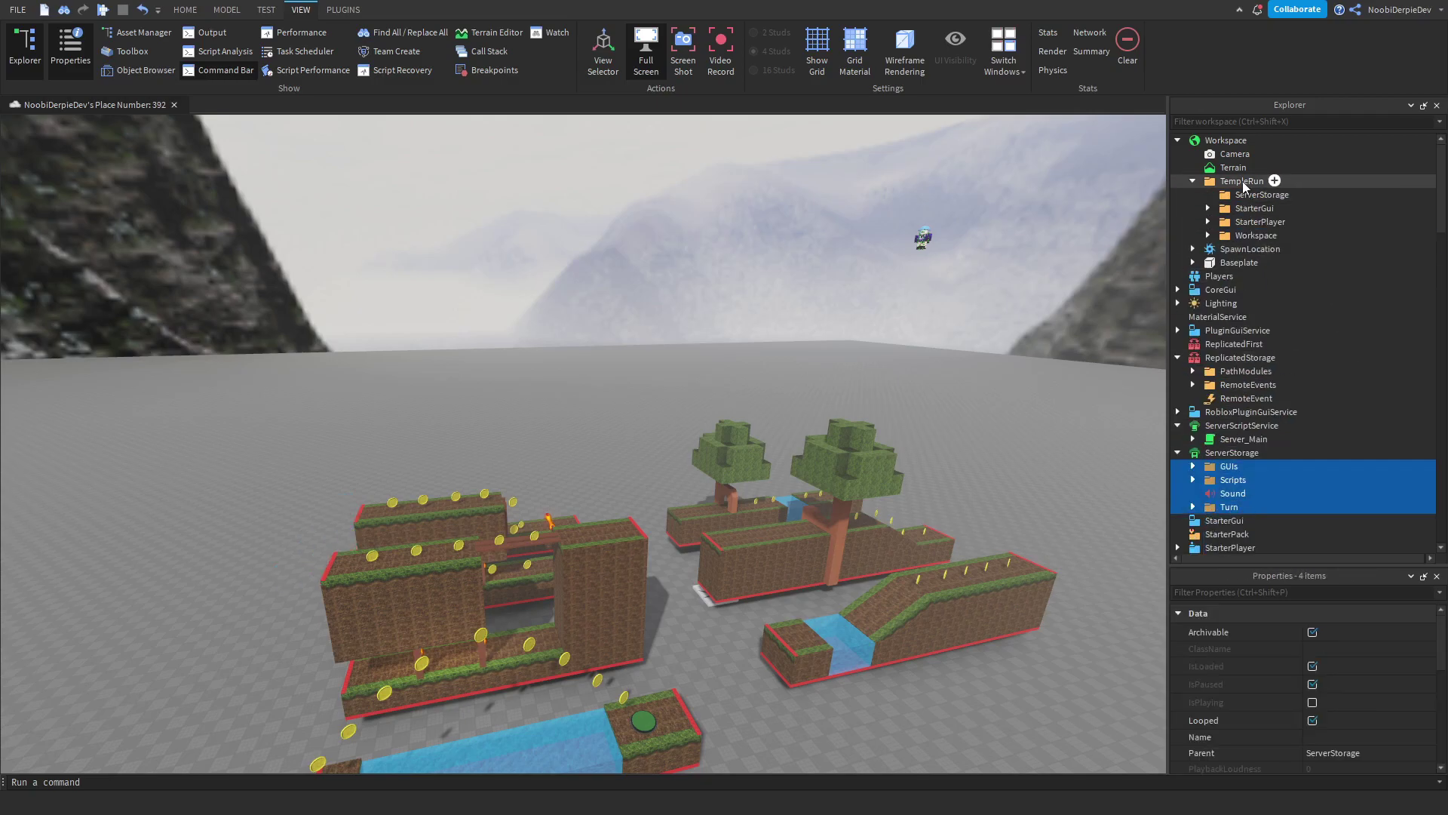
click(1261, 195)
key(Delete)
Move CoinDisplay and StartScreen into StarterGui and delete the emptied kit StarterGui folder
click(1208, 195)
click(1256, 210)
shift+click(1255, 222)
drag(1256, 222, 1227, 466)
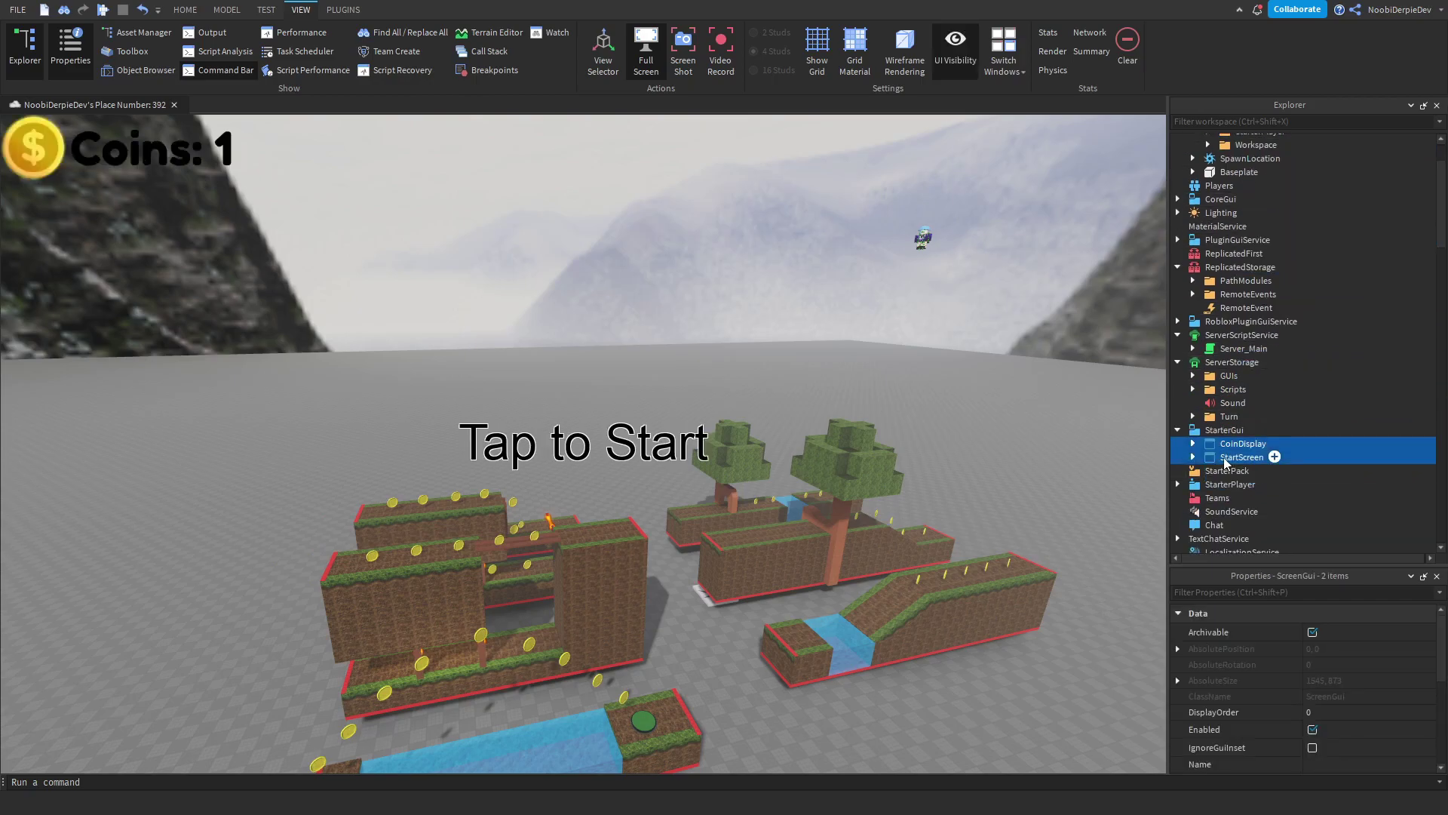
scroll(1225, 234, up, 2)
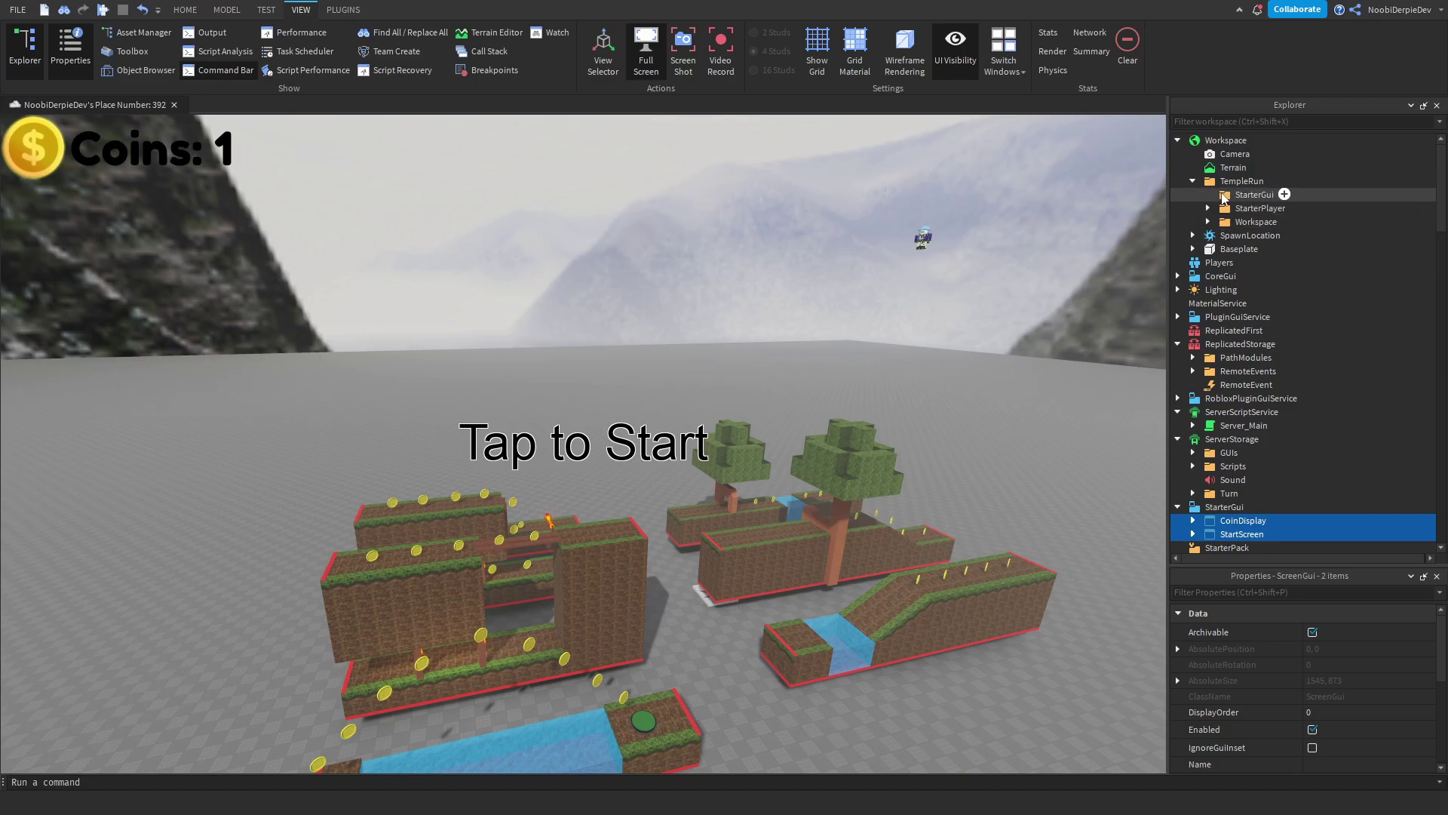
click(1254, 195)
key(Delete)
Move StarterCharacter into StarterPlayer and ControlScript into StarterPlayerScripts
click(1208, 194)
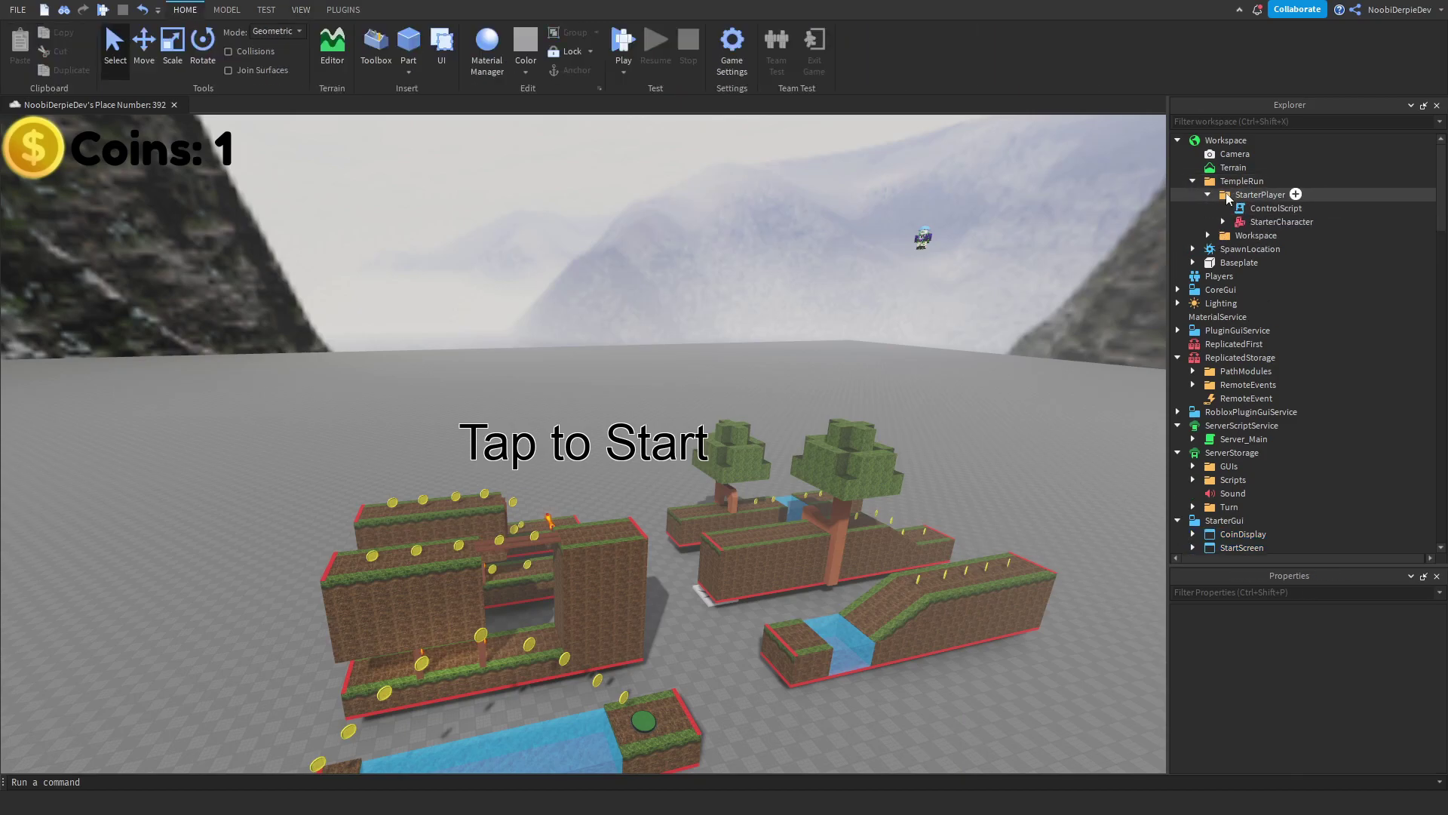
click(1278, 222)
drag(1280, 224, 1228, 499)
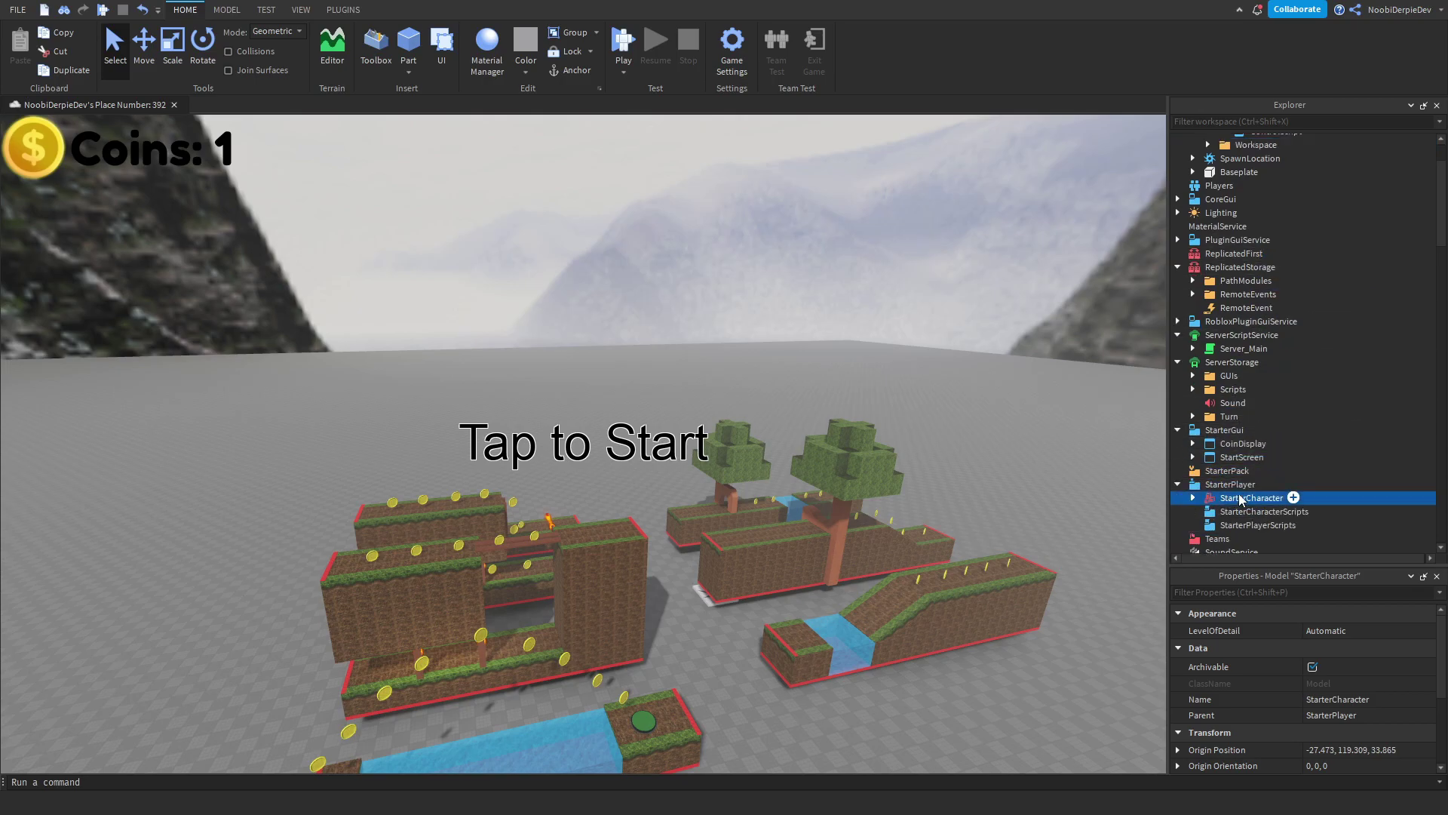
scroll(1256, 450, up, 3)
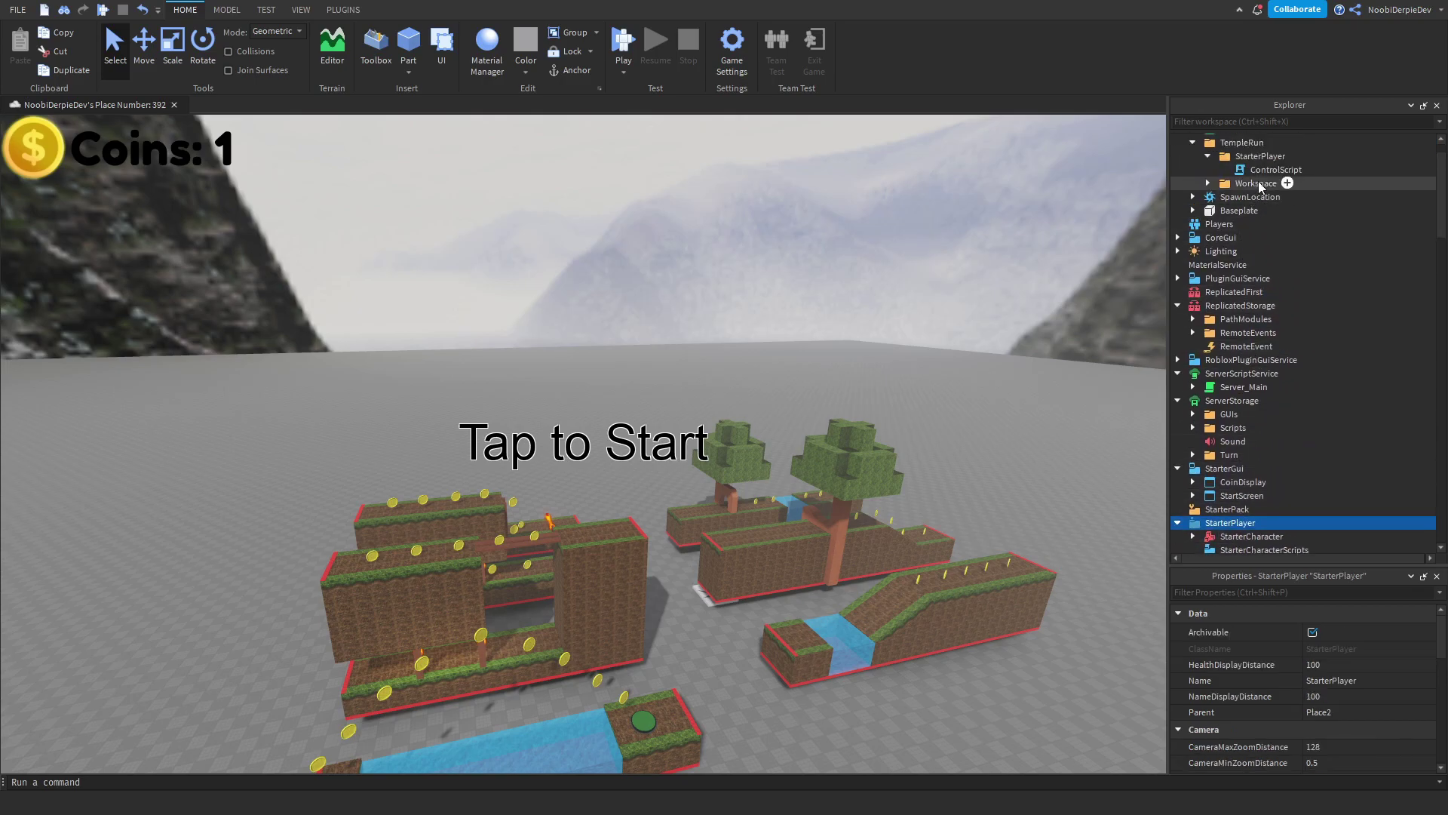
drag(1282, 169, 1259, 334)
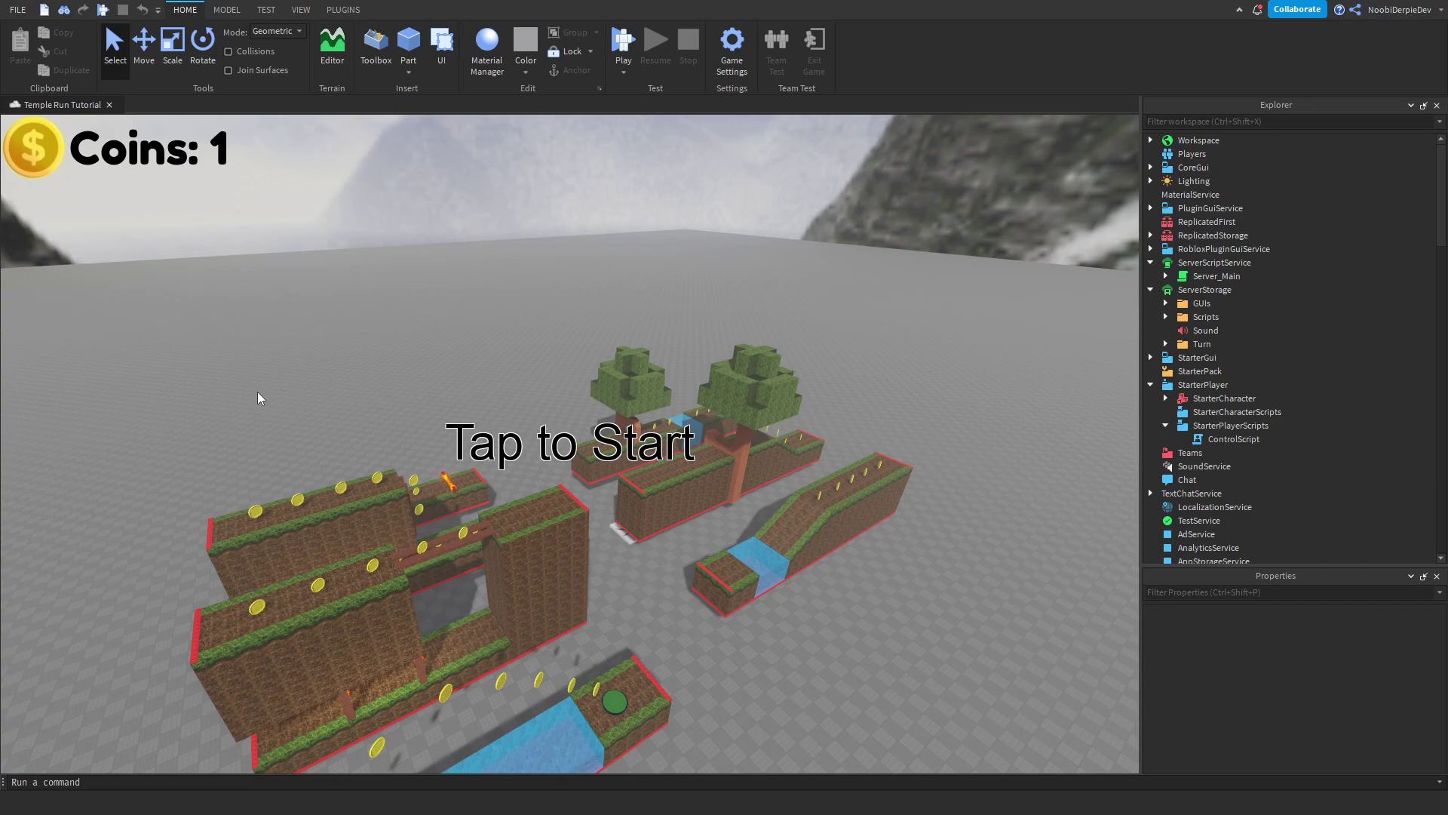
Add a LocalScript to StarterPlayerScripts, name it CameraScript, and disable it
click(1290, 426)
click(1280, 425)
key(Escape)
click(1226, 453)
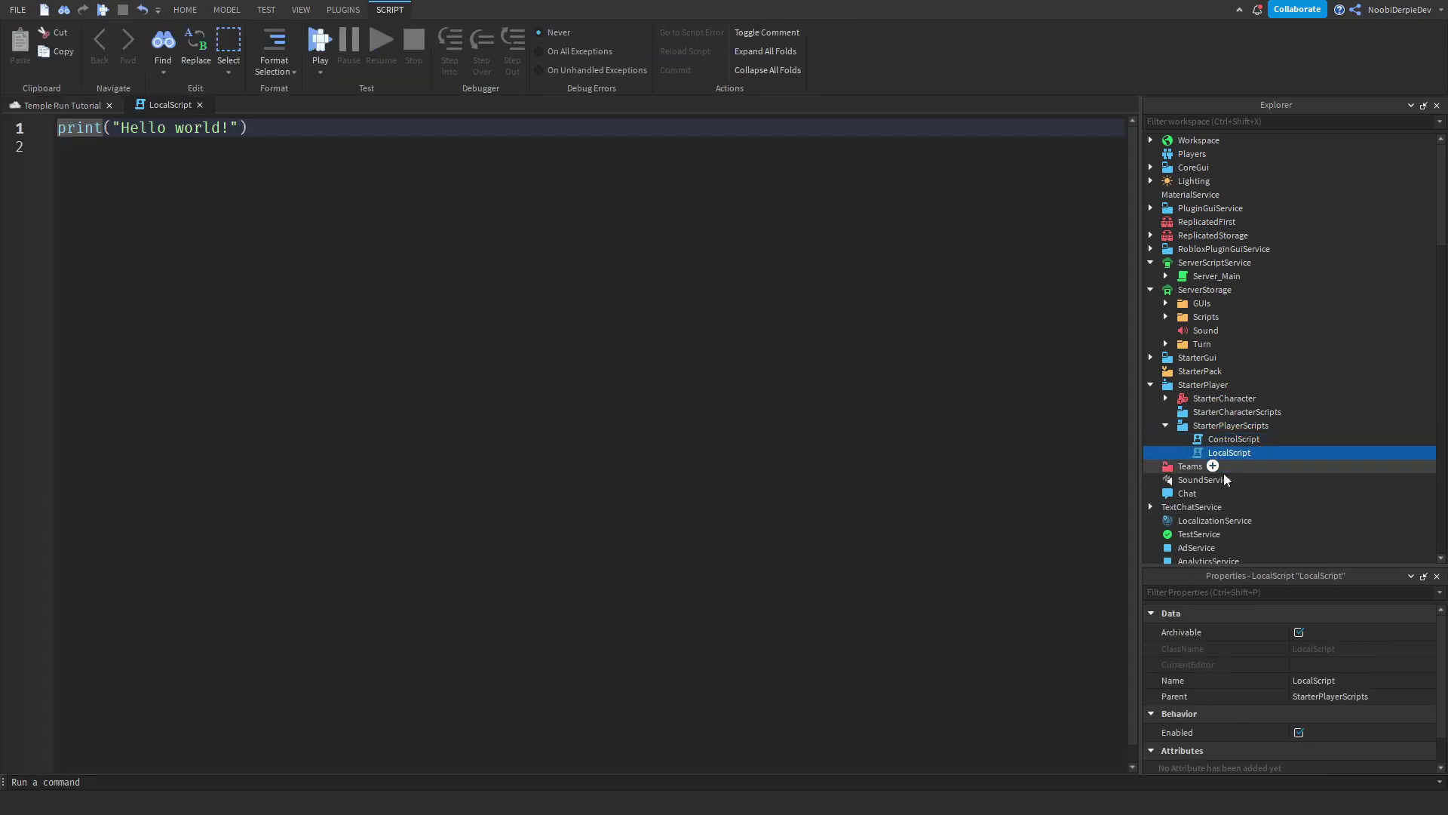
key(F2)
text(CameraScrip)
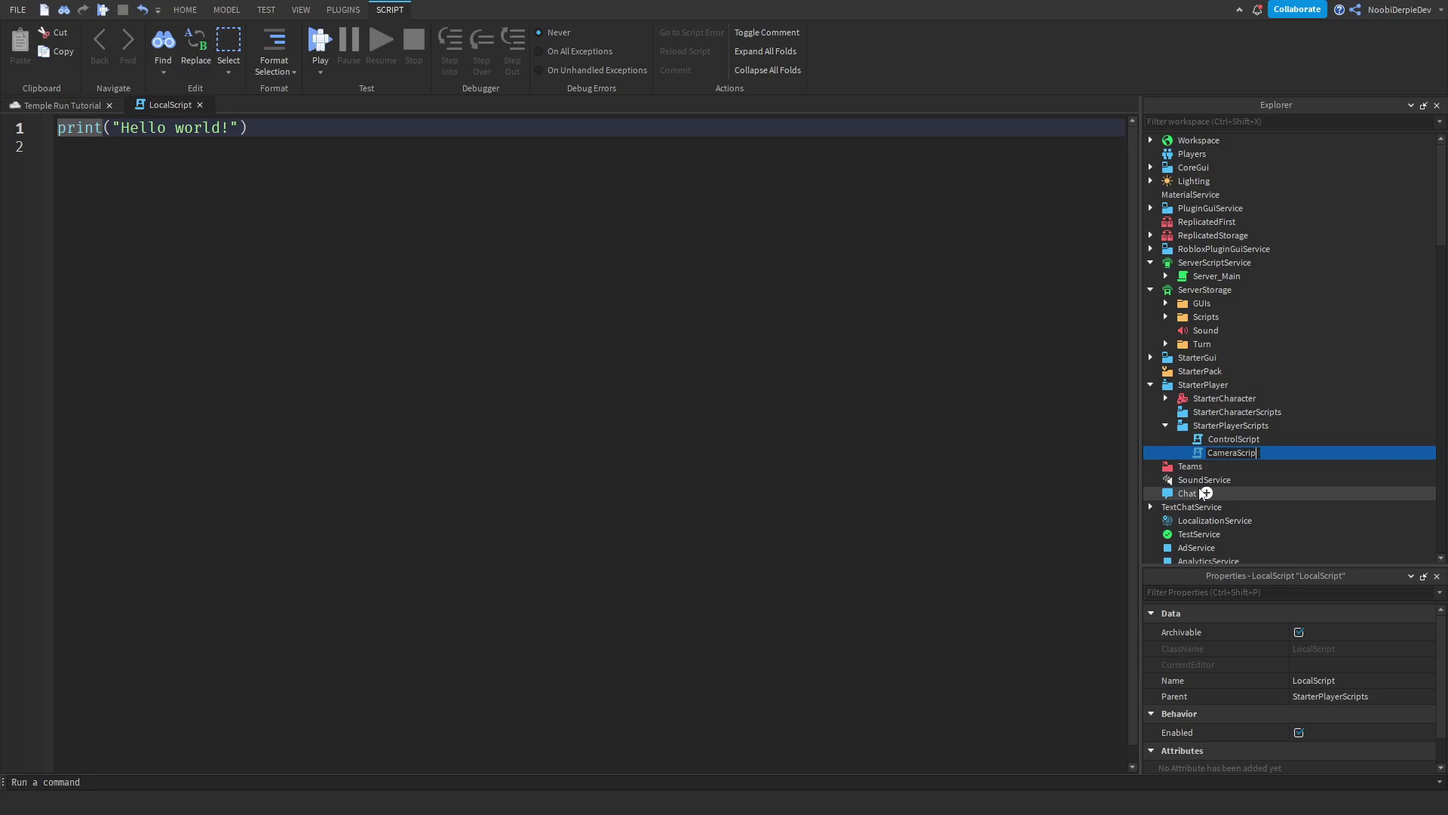
key(Return)
click(1299, 732)
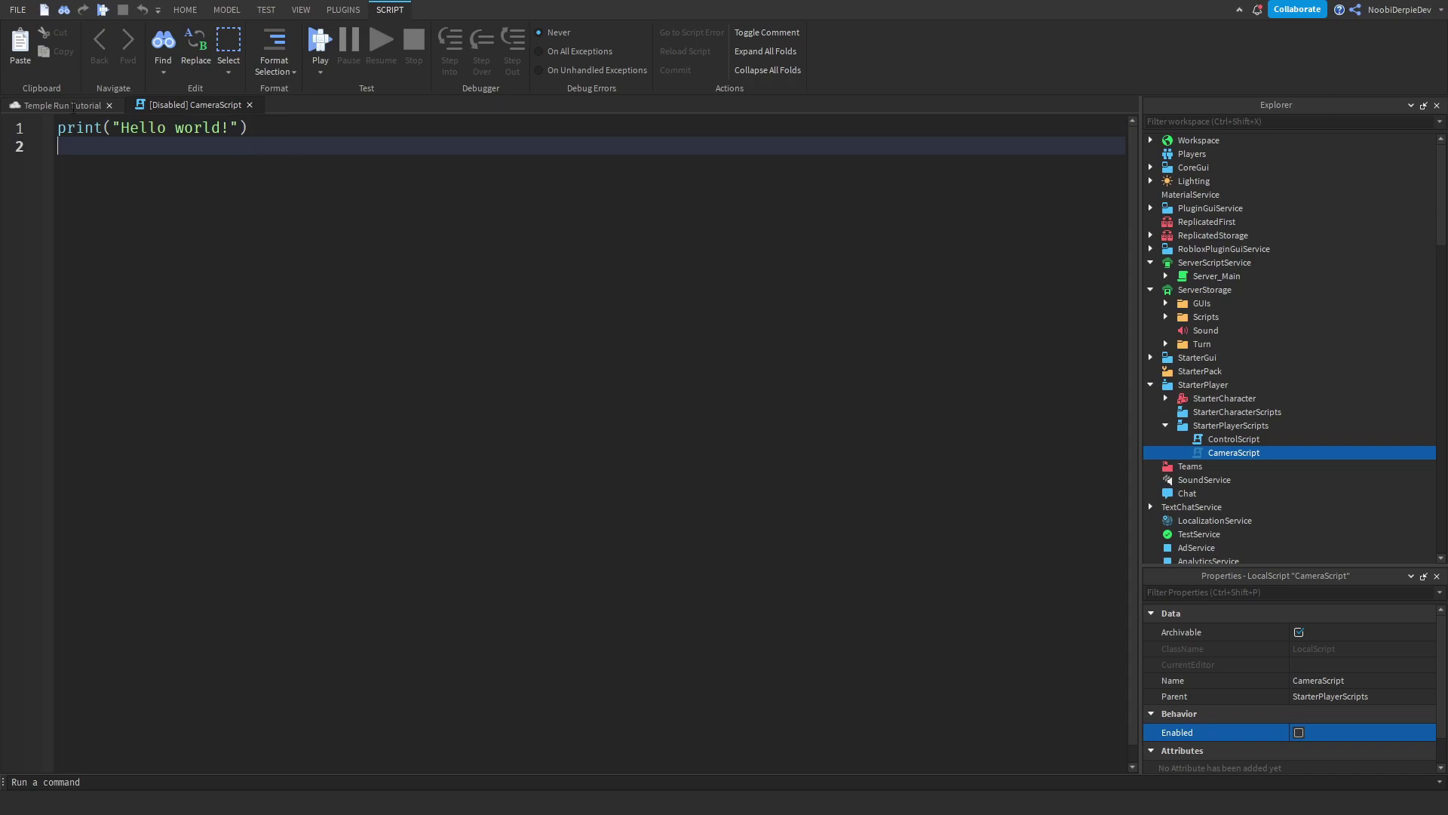
Close the CameraScript code and check CameraScript and ControlScript under StarterPlayer
key(ctrl+a)
click(250, 104)
click(1235, 307)
click(1234, 452)
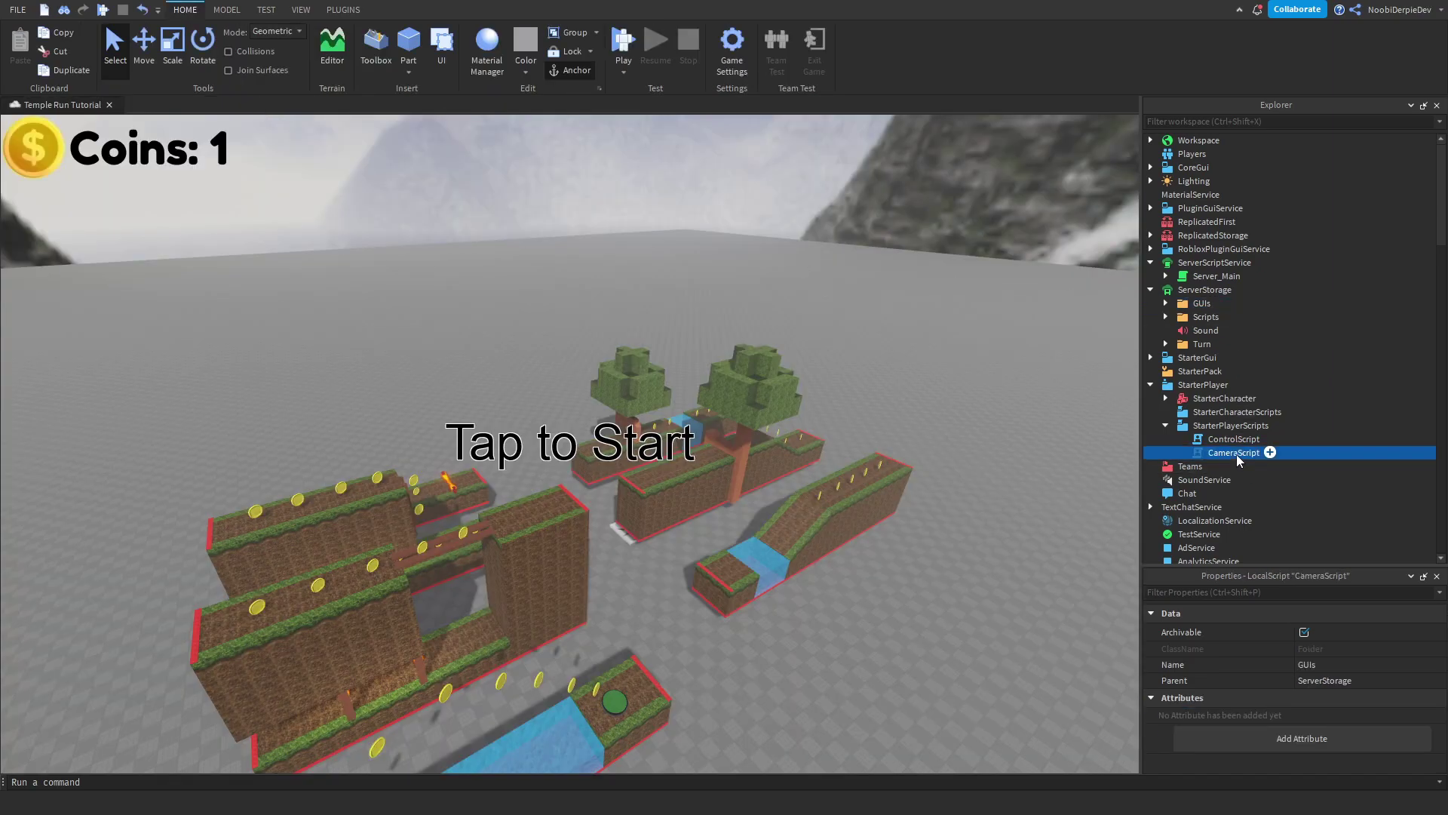
click(1234, 441)
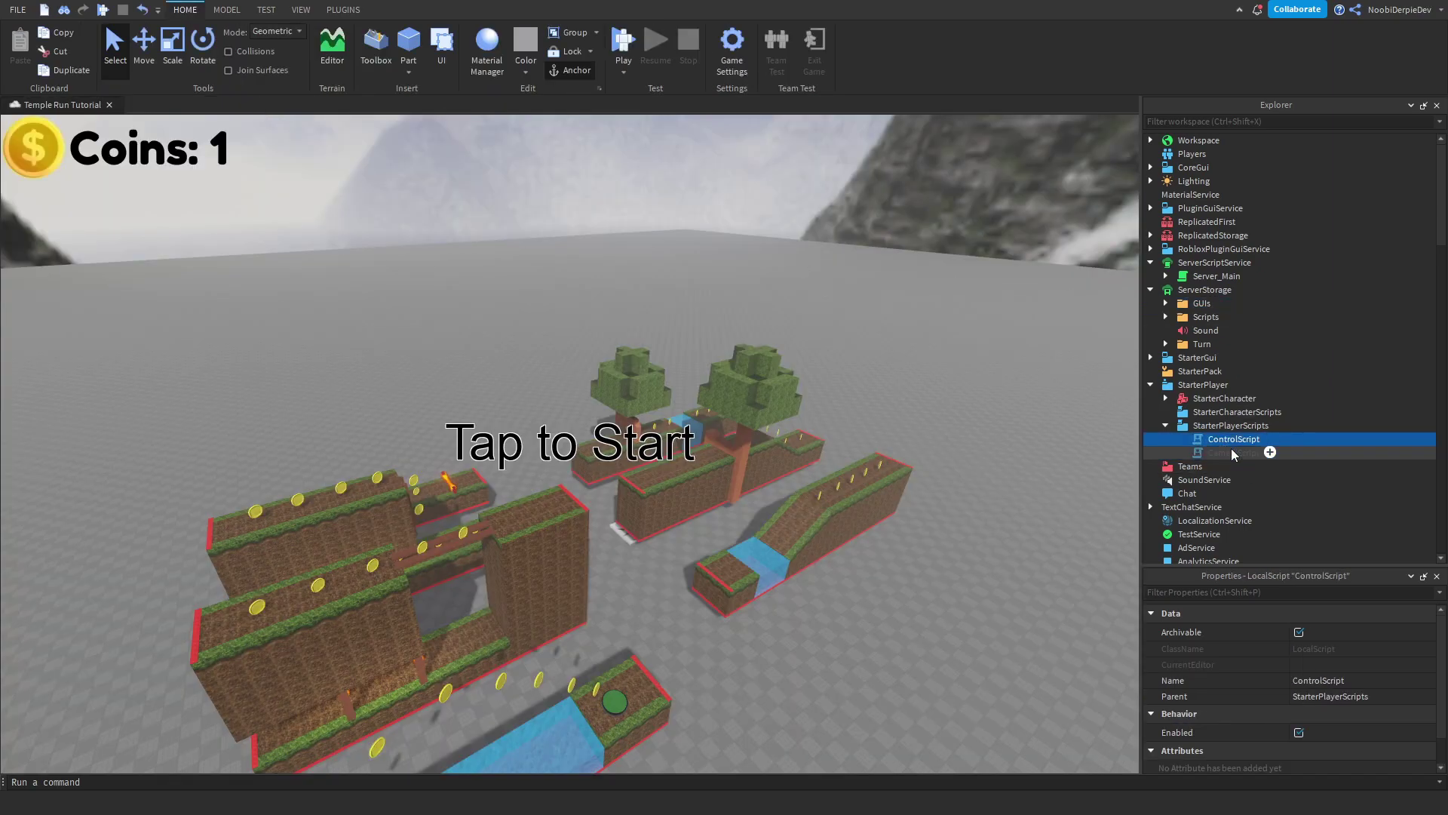
click(1203, 385)
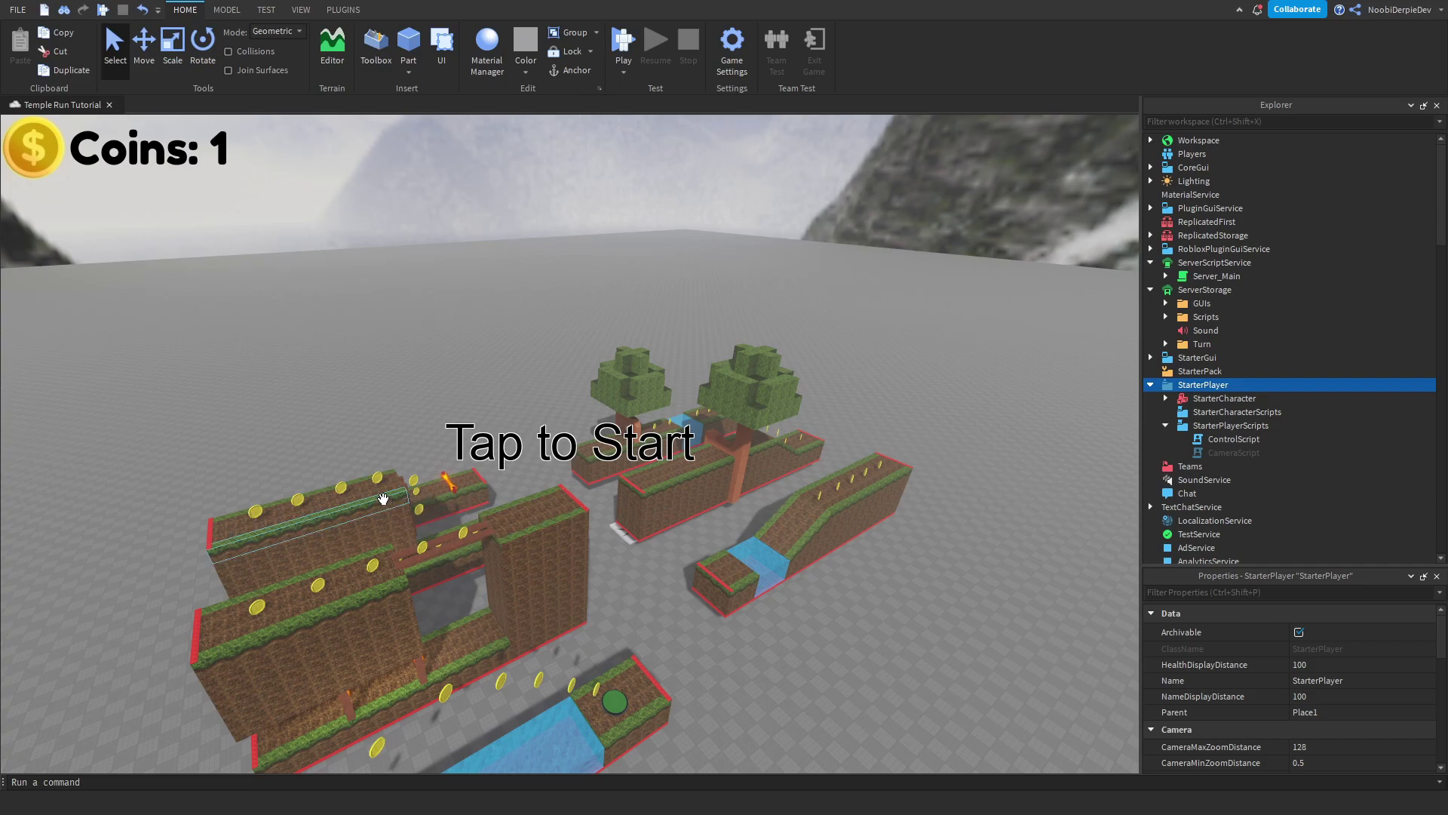
click(375, 397)
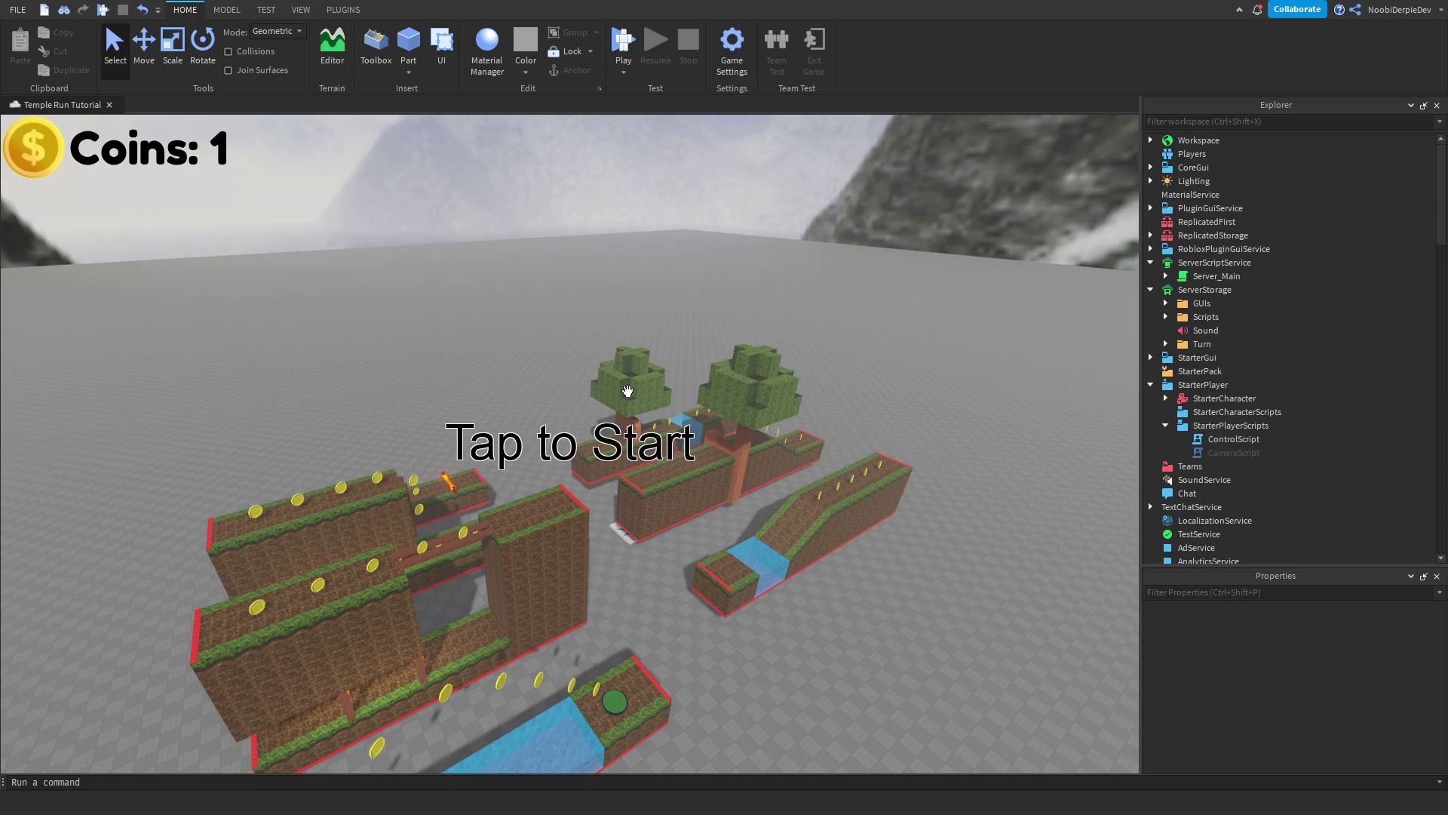
Remove the emptied kit StarterPlayer folder and confirm ControlScript sits in StarterPlayerScripts
click(1234, 453)
key(Delete)
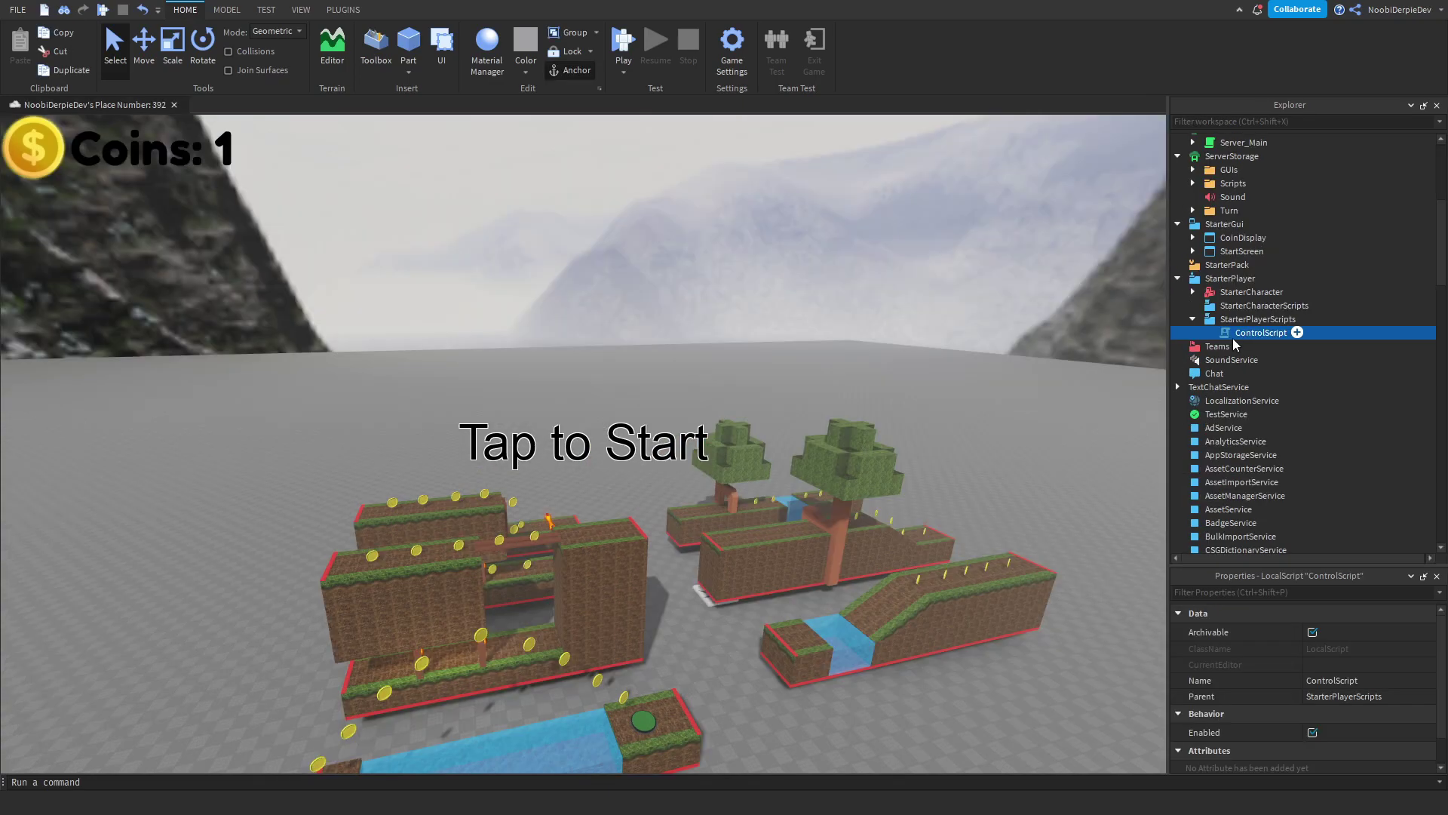
drag(1237, 335, 1234, 297)
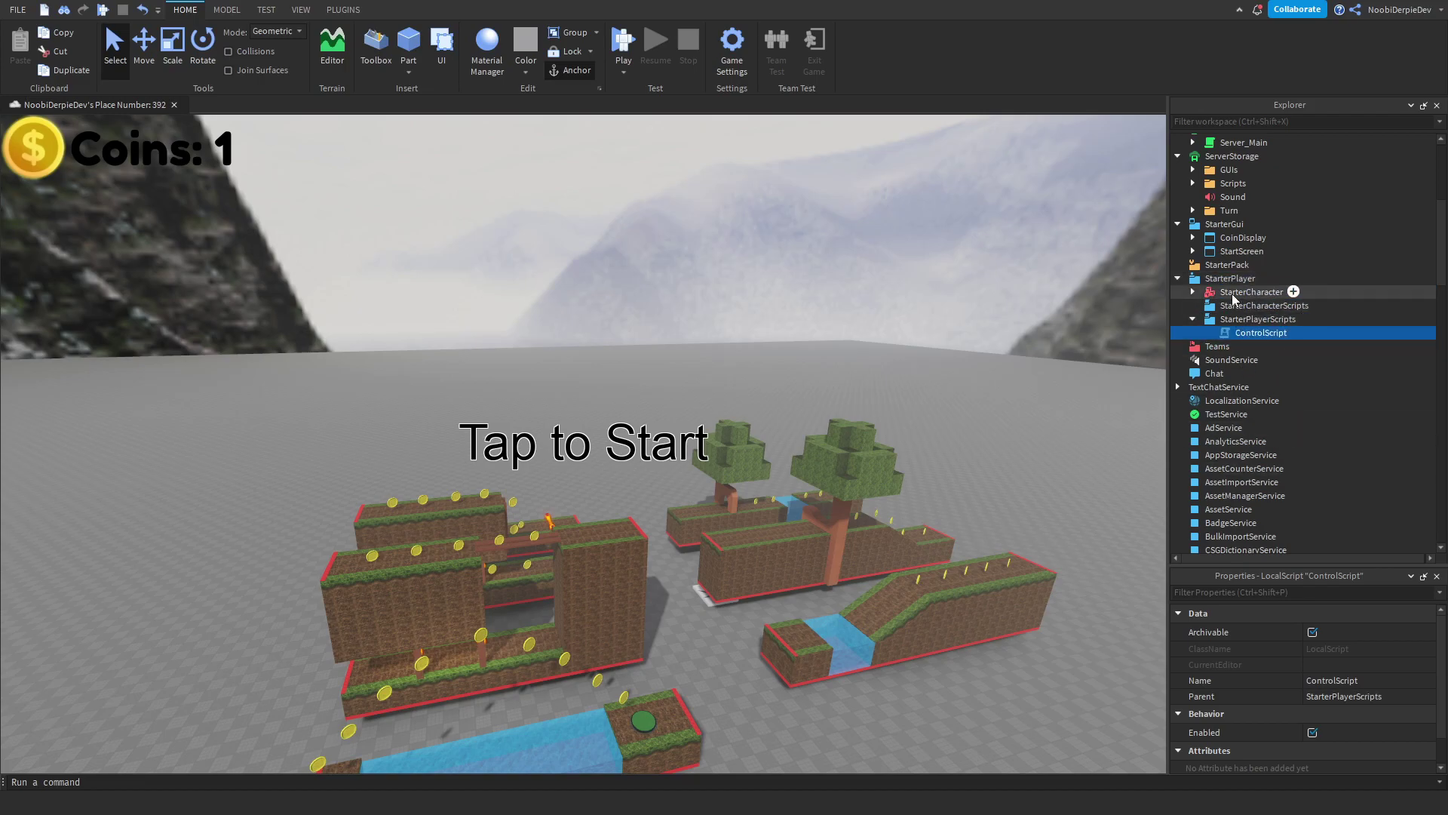
click(1230, 279)
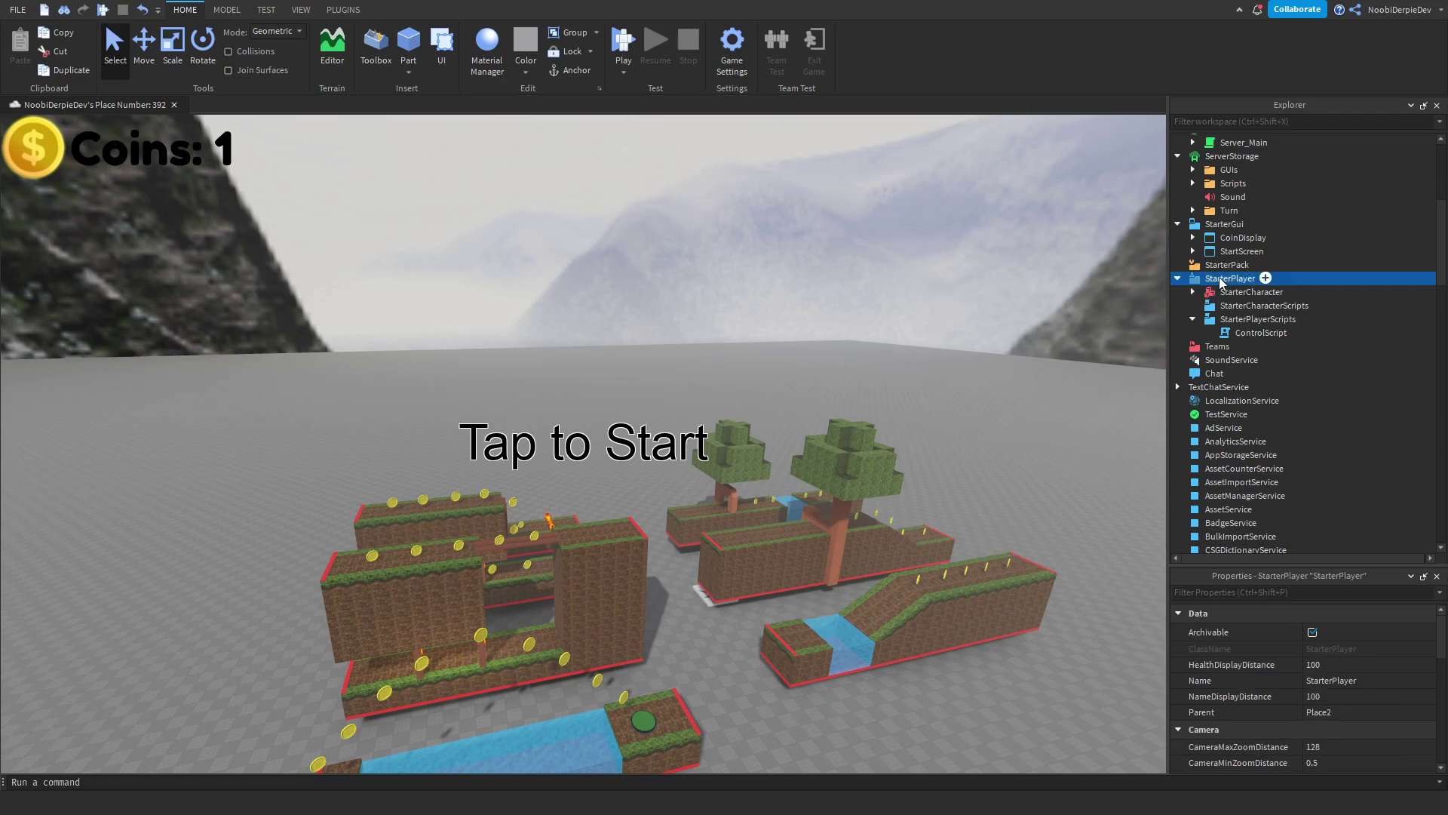
click(1259, 332)
click(1241, 320)
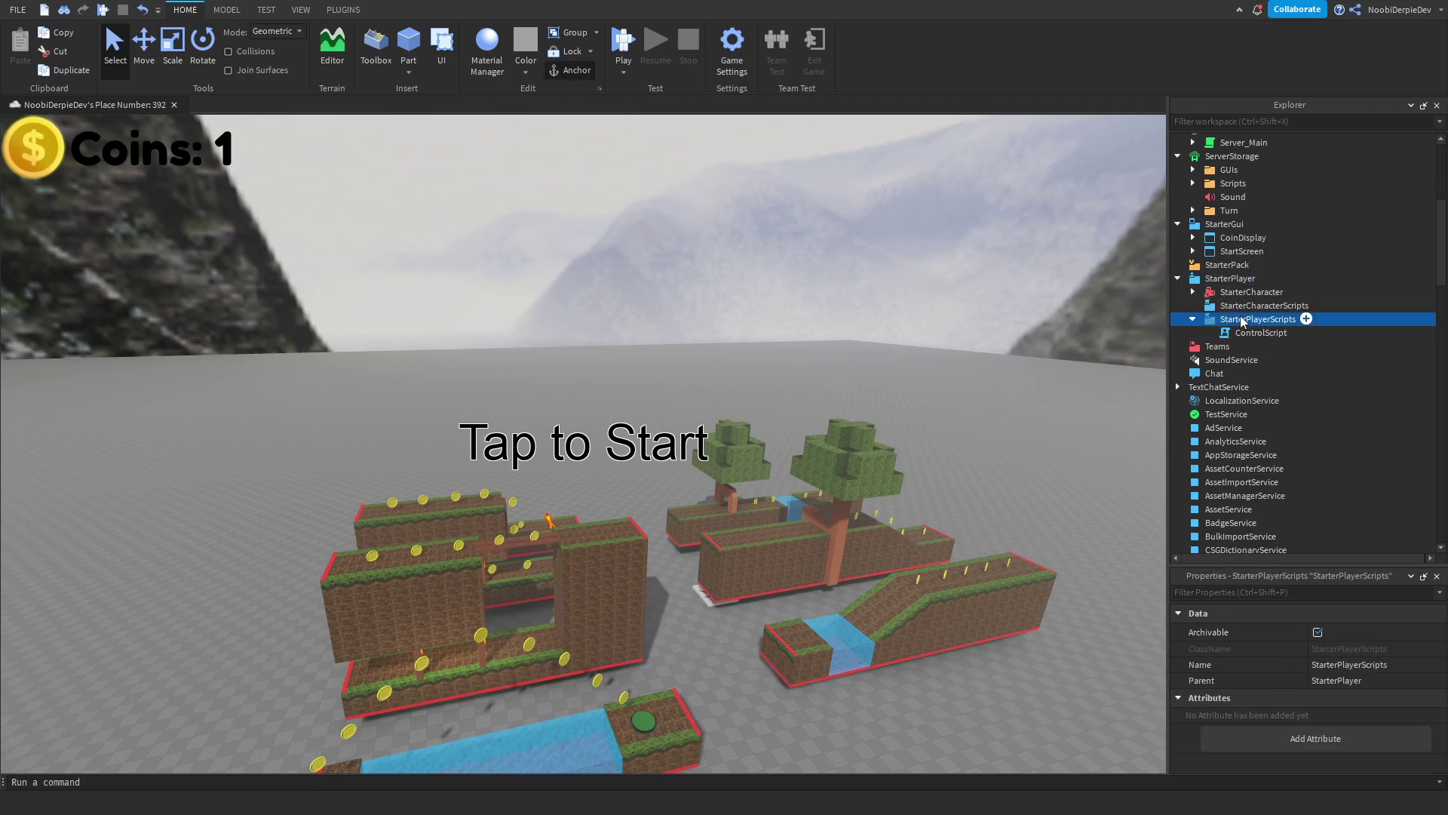
scroll(1245, 301, up, 6)
click(1283, 194)
ctrl+click(1286, 197)
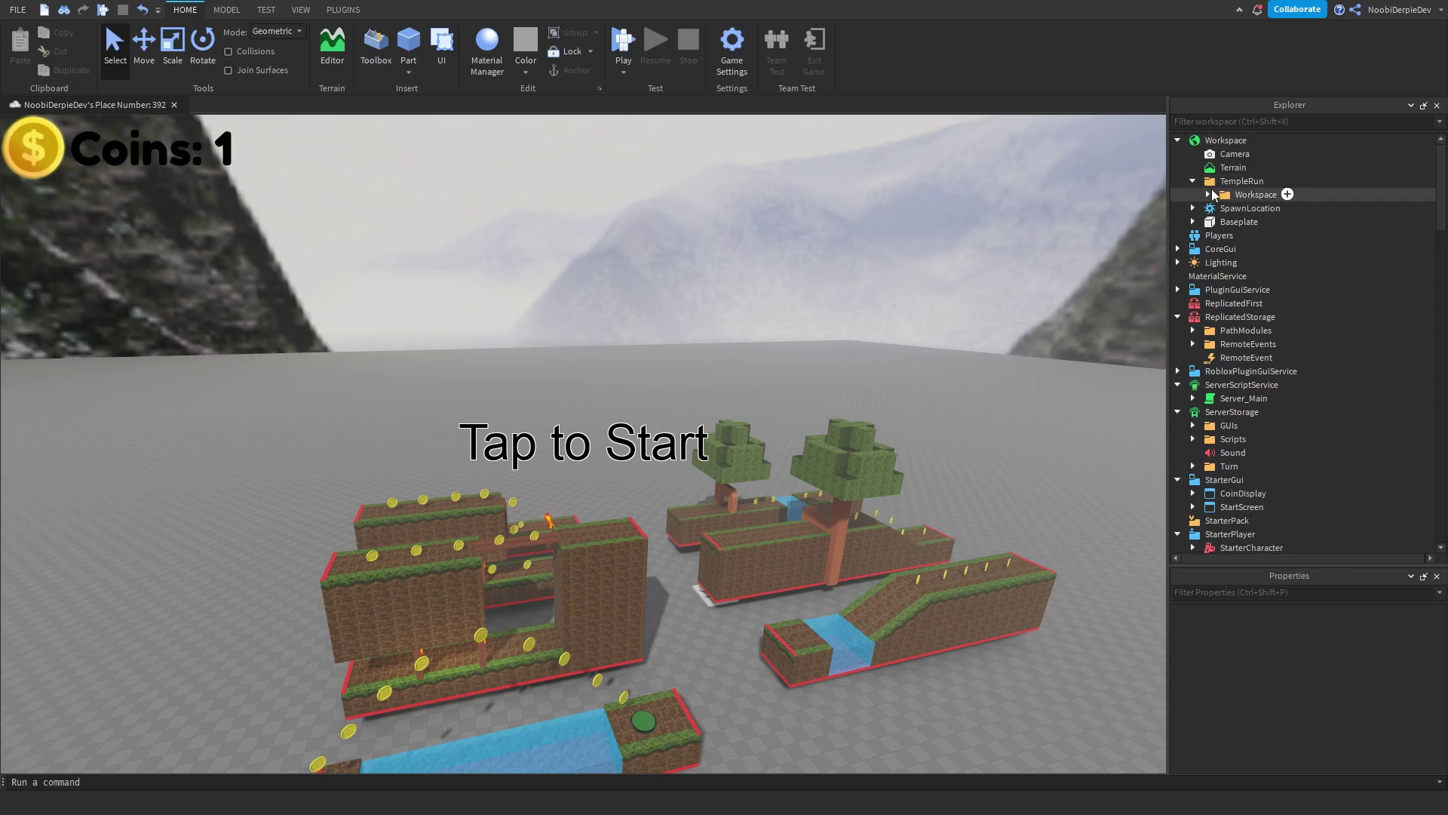
Move the seven kit folders, Fires through TreeSlide, into Workspace and delete TempleRun
double_click(1287, 194)
click(1259, 208)
shift+click(1268, 290)
drag(1267, 268, 1226, 141)
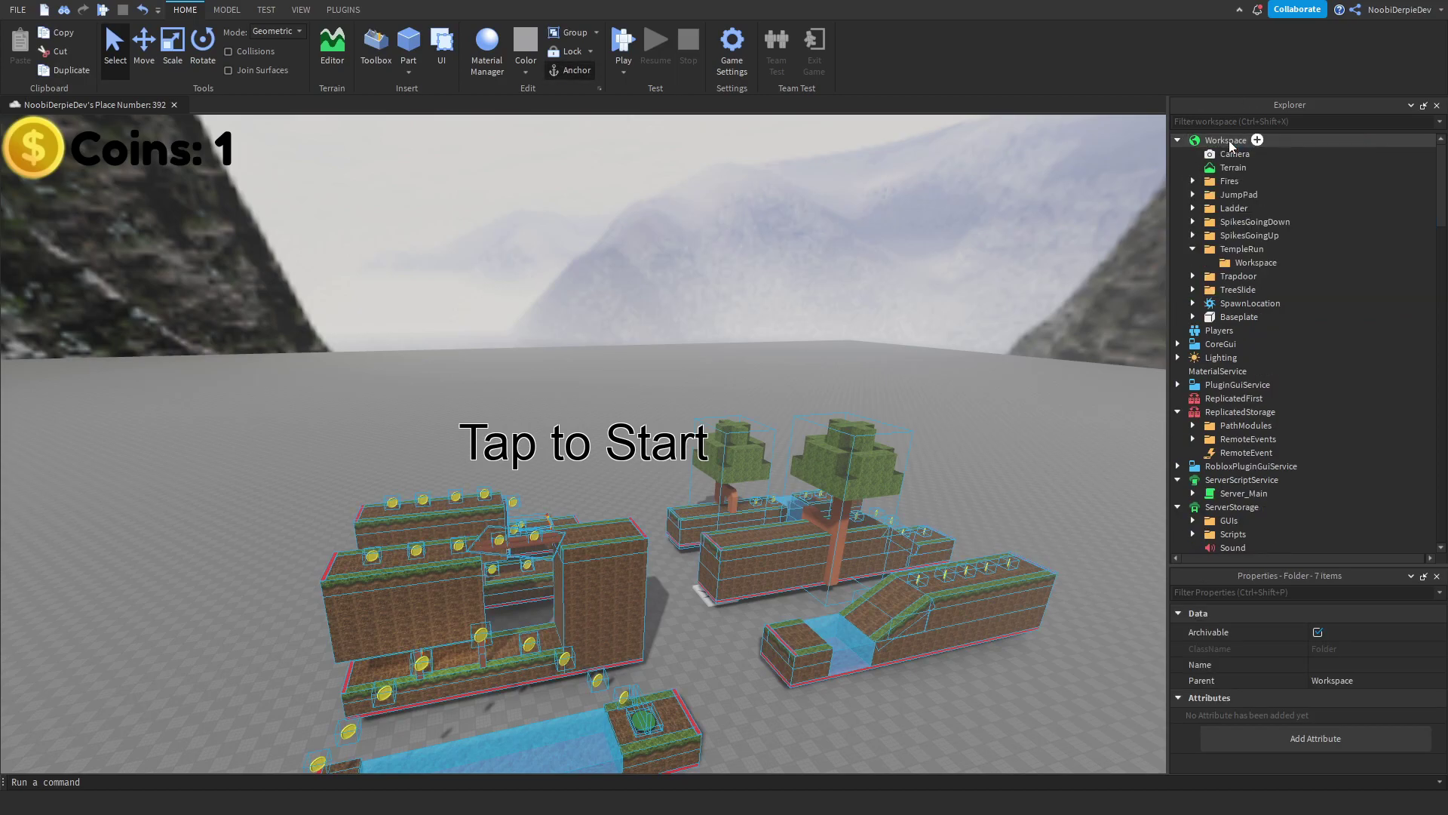
click(1235, 262)
click(1241, 249)
key(Delete)
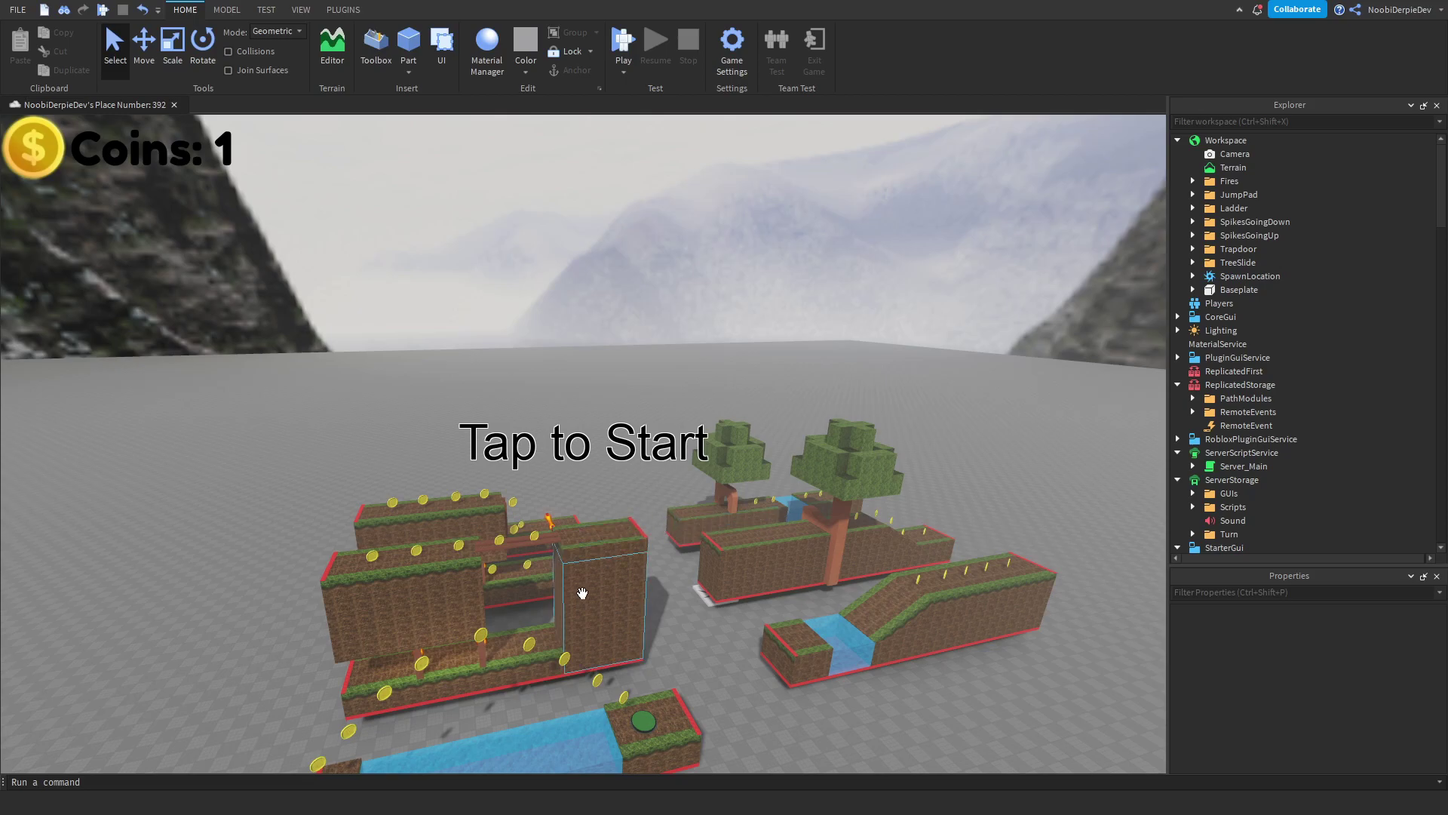
scroll(1267, 400, down, 2)
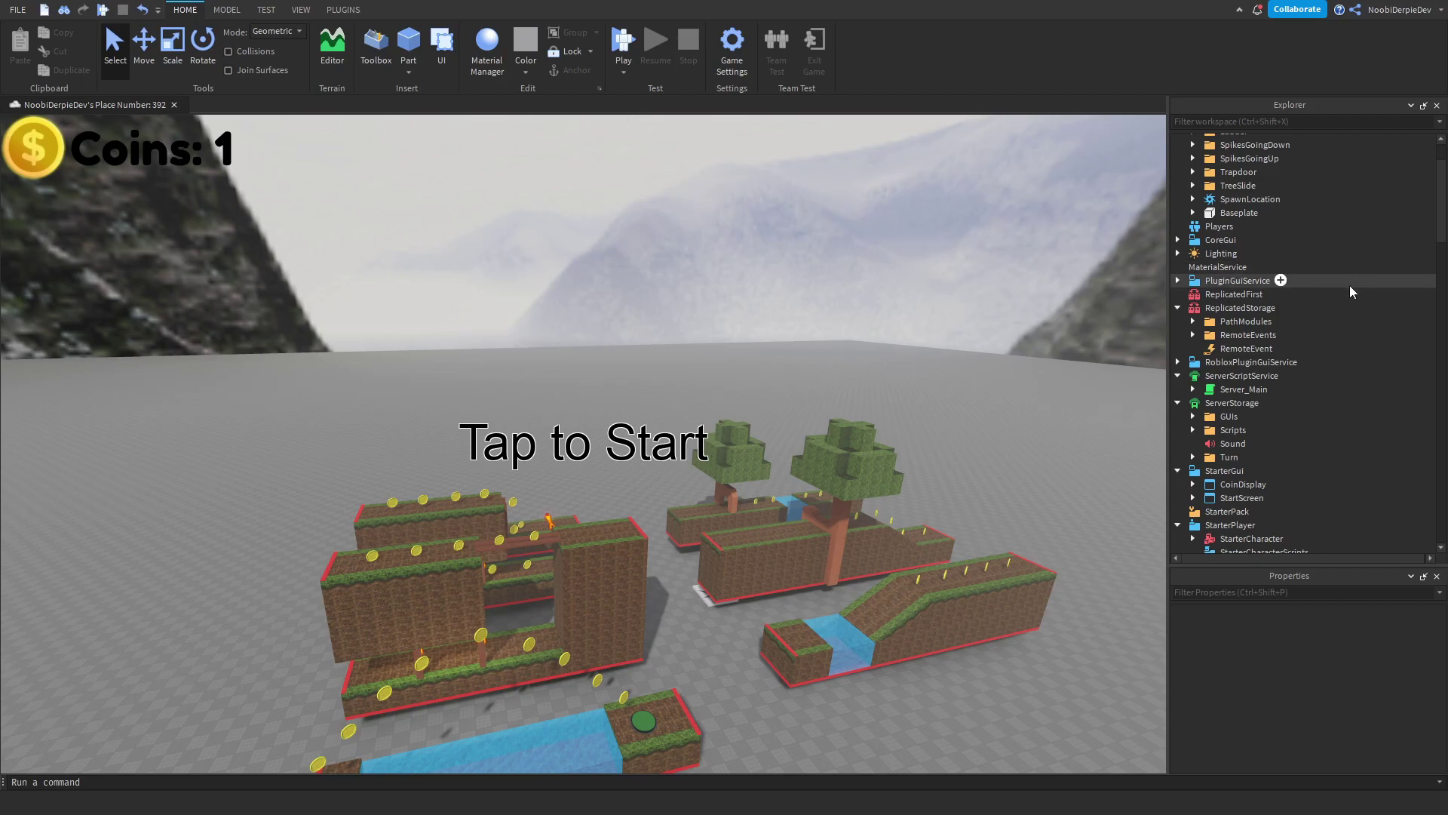
Review the CharacterHandler, PathCreator and PathPackager scripts under Server_Main, then close them
click(1192, 389)
scroll(1244, 378, down, 1)
scroll(1237, 366, down, 1)
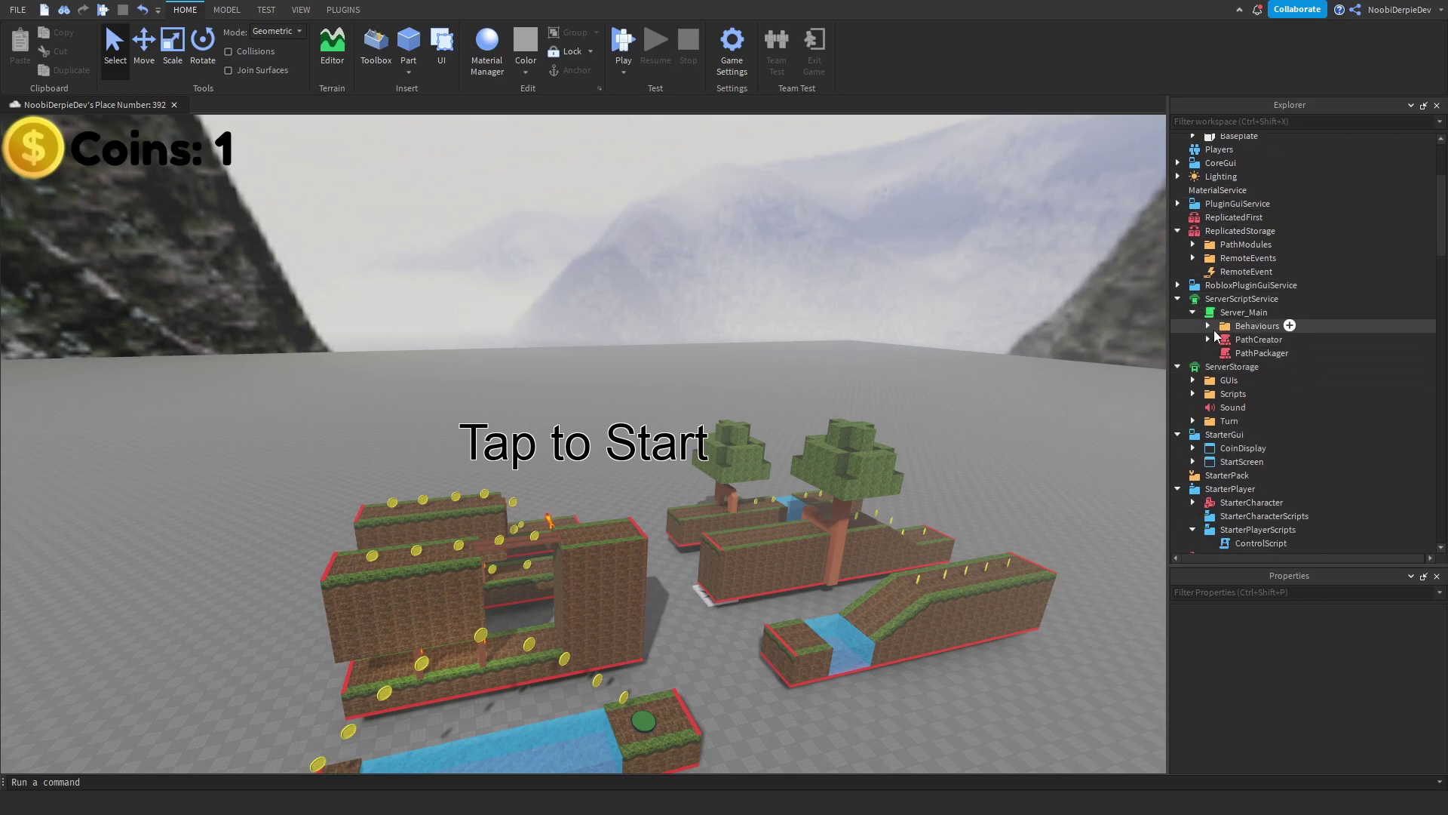
click(1208, 339)
double_click(1259, 353)
click(1234, 341)
double_click(1258, 340)
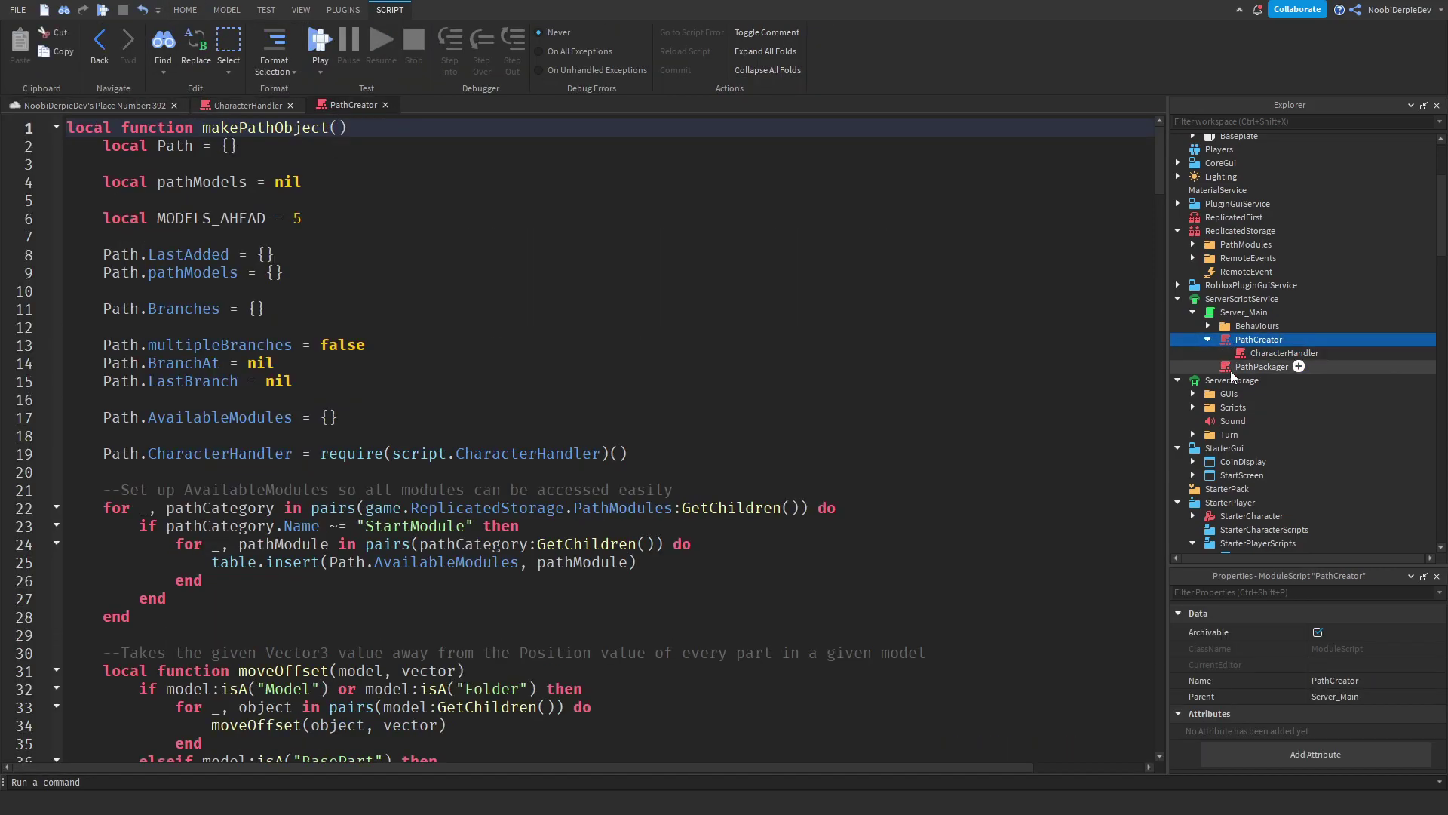
double_click(1261, 366)
click(290, 104)
click(268, 105)
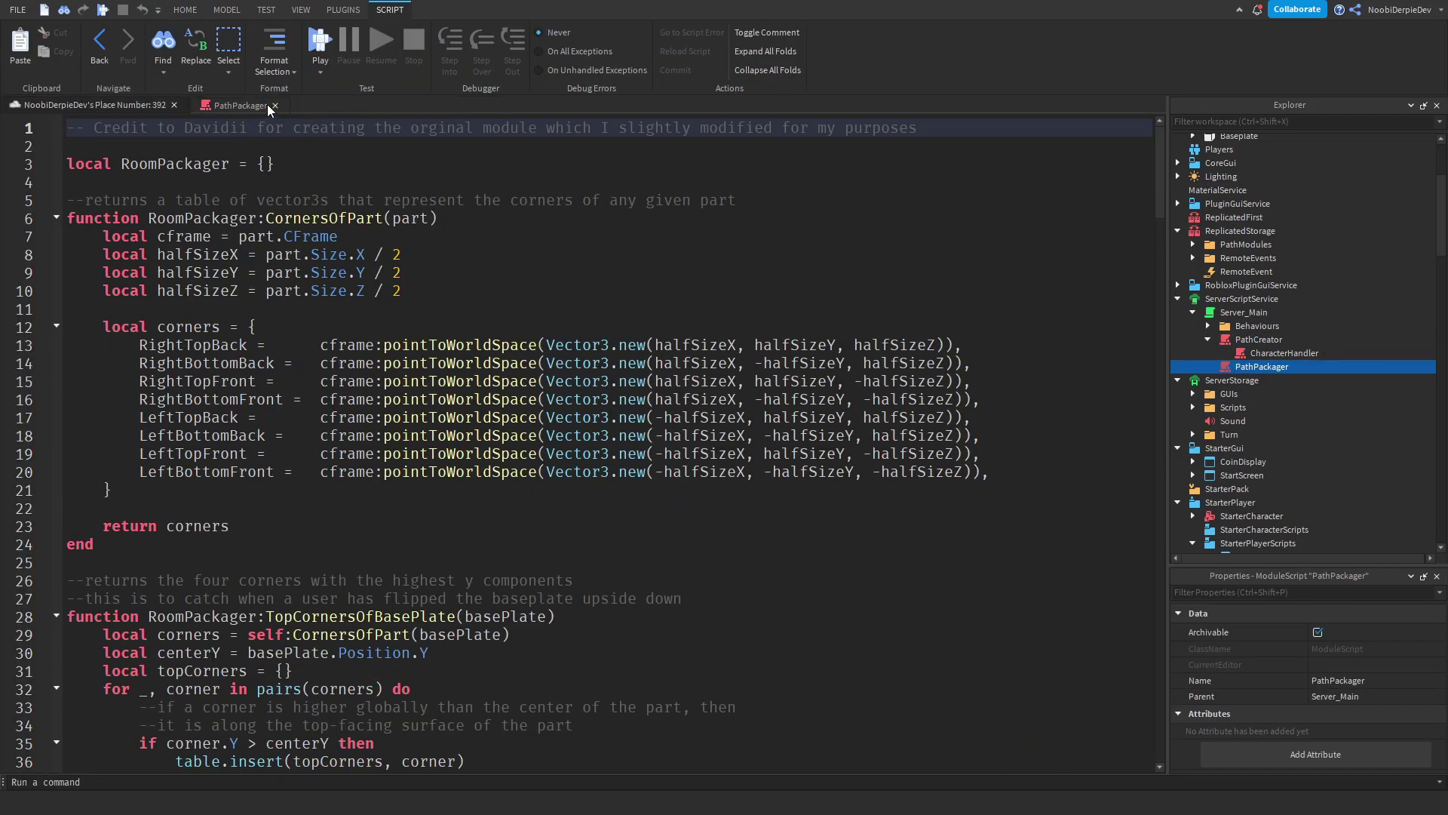
click(270, 105)
click(1209, 340)
Open the CoinCollected, Fire, Kill and ShieldBoost behaviour modules and the ControlScript
click(1208, 326)
scroll(1265, 317, down, 1)
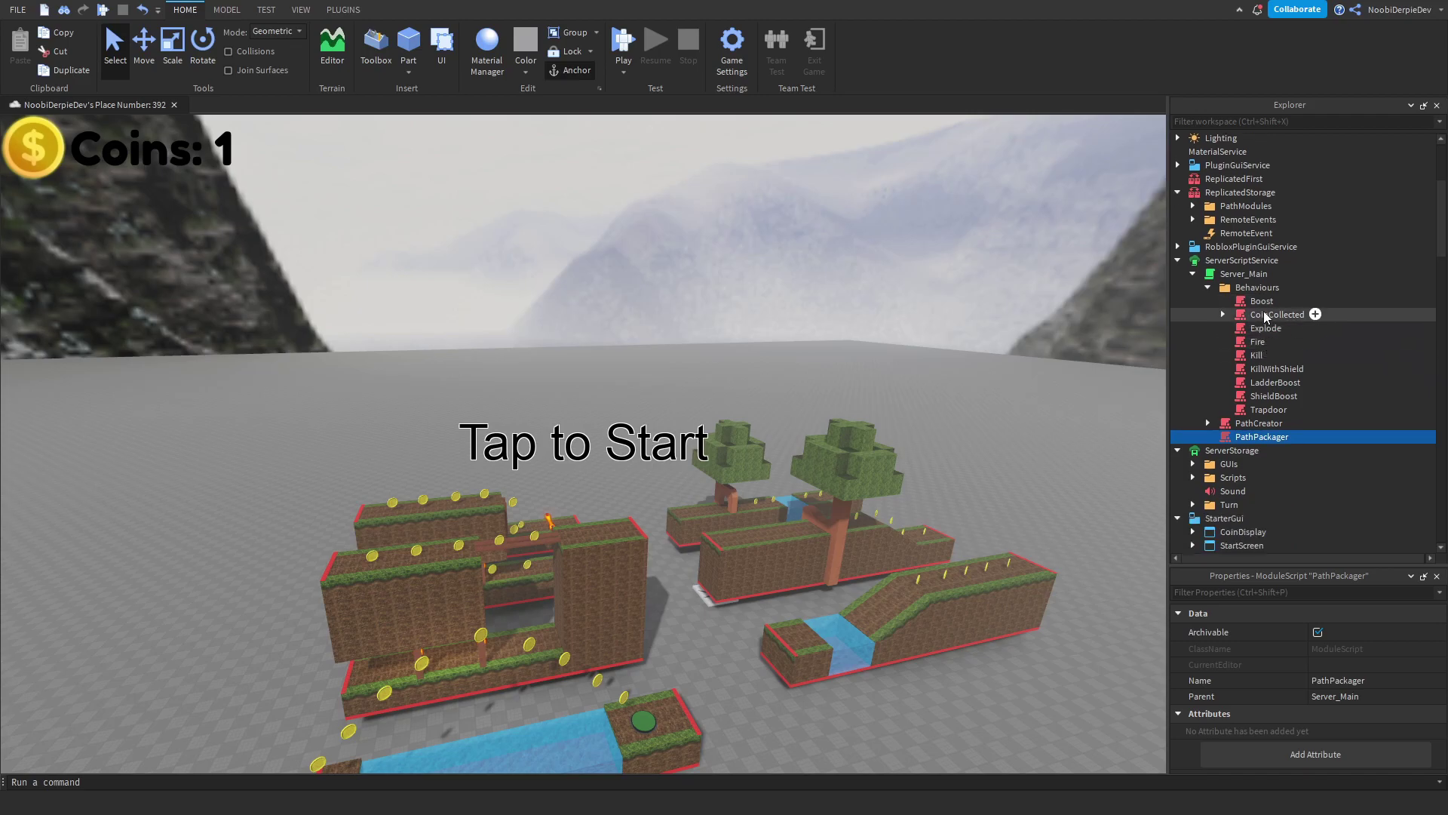
double_click(1264, 315)
double_click(1259, 342)
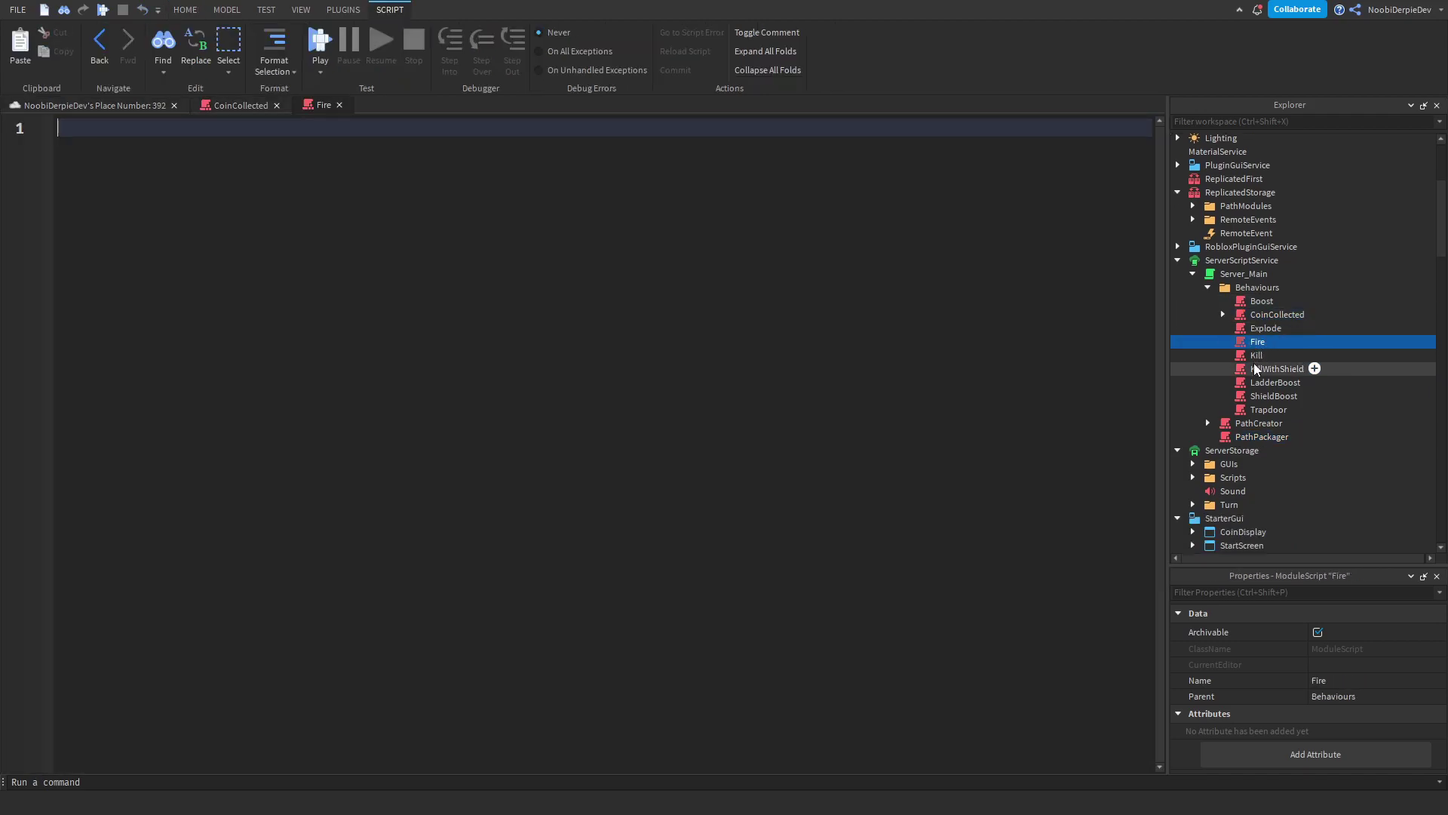
double_click(1257, 355)
double_click(1262, 396)
scroll(1260, 400, down, 3)
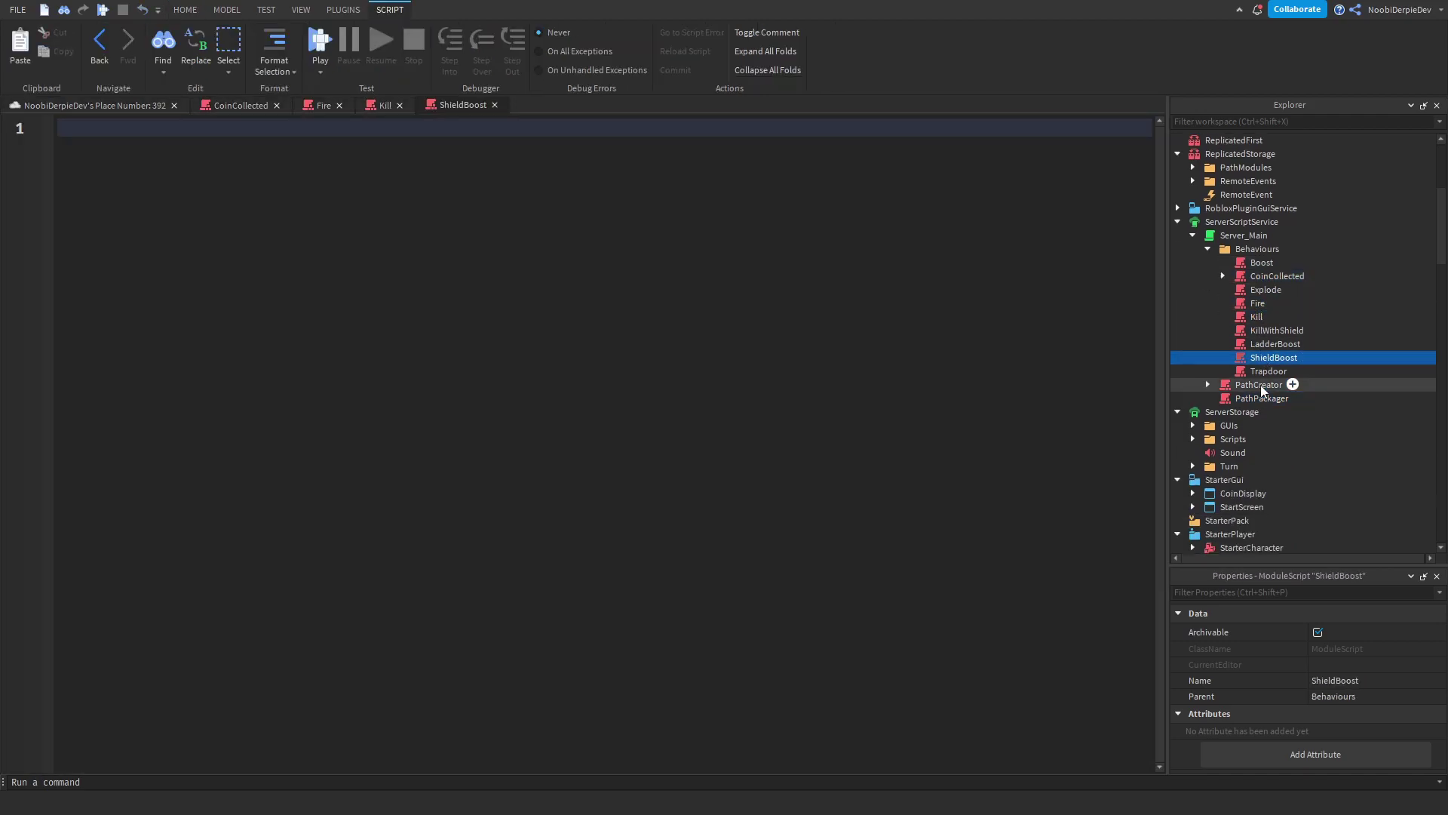
double_click(1244, 512)
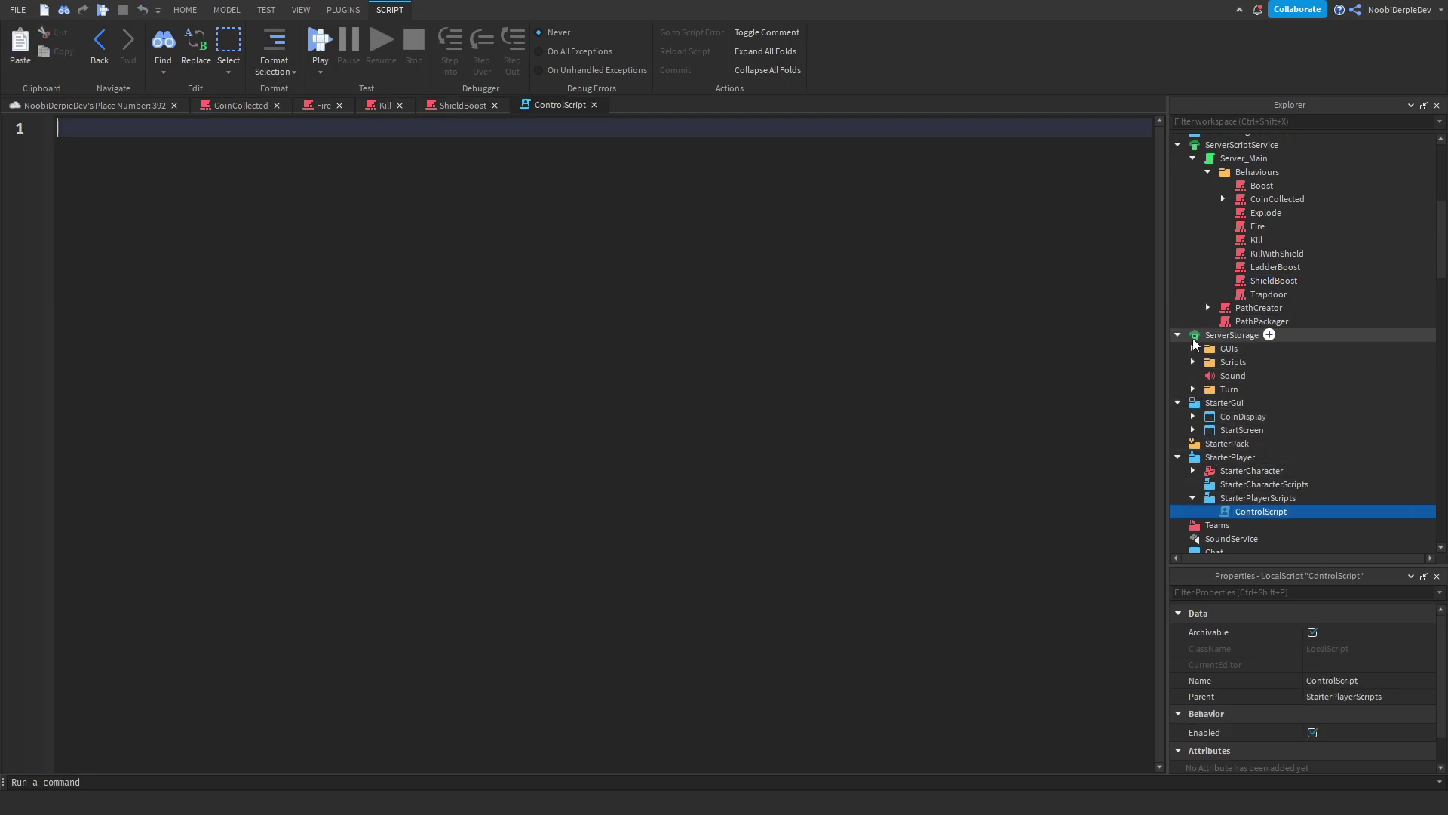
scroll(1233, 380, up, 1)
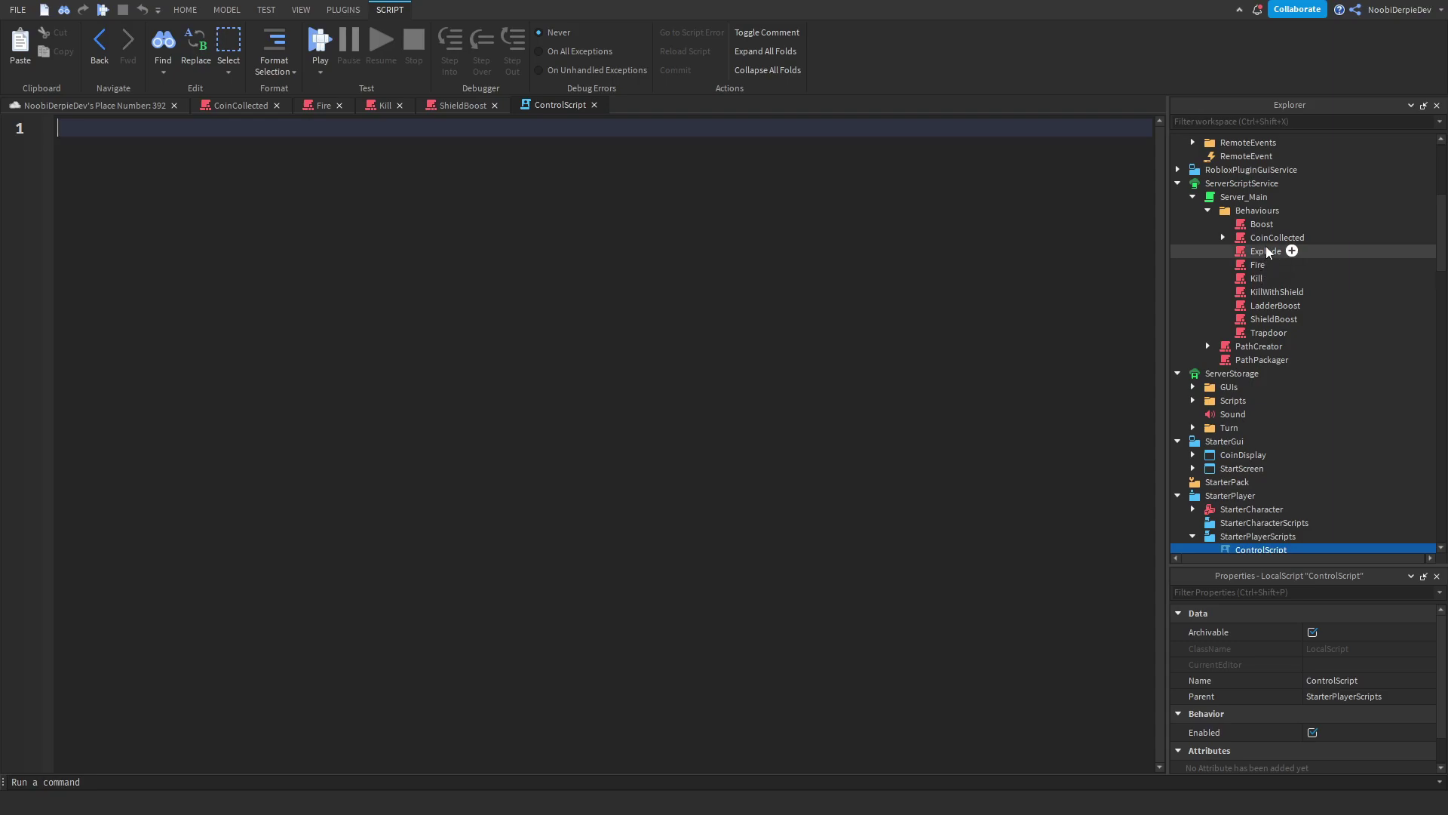
Review the Boost, Explode, KillWithShield, LadderBoost and Trapdoor modules, keeping only Trapdoor open
double_click(1256, 225)
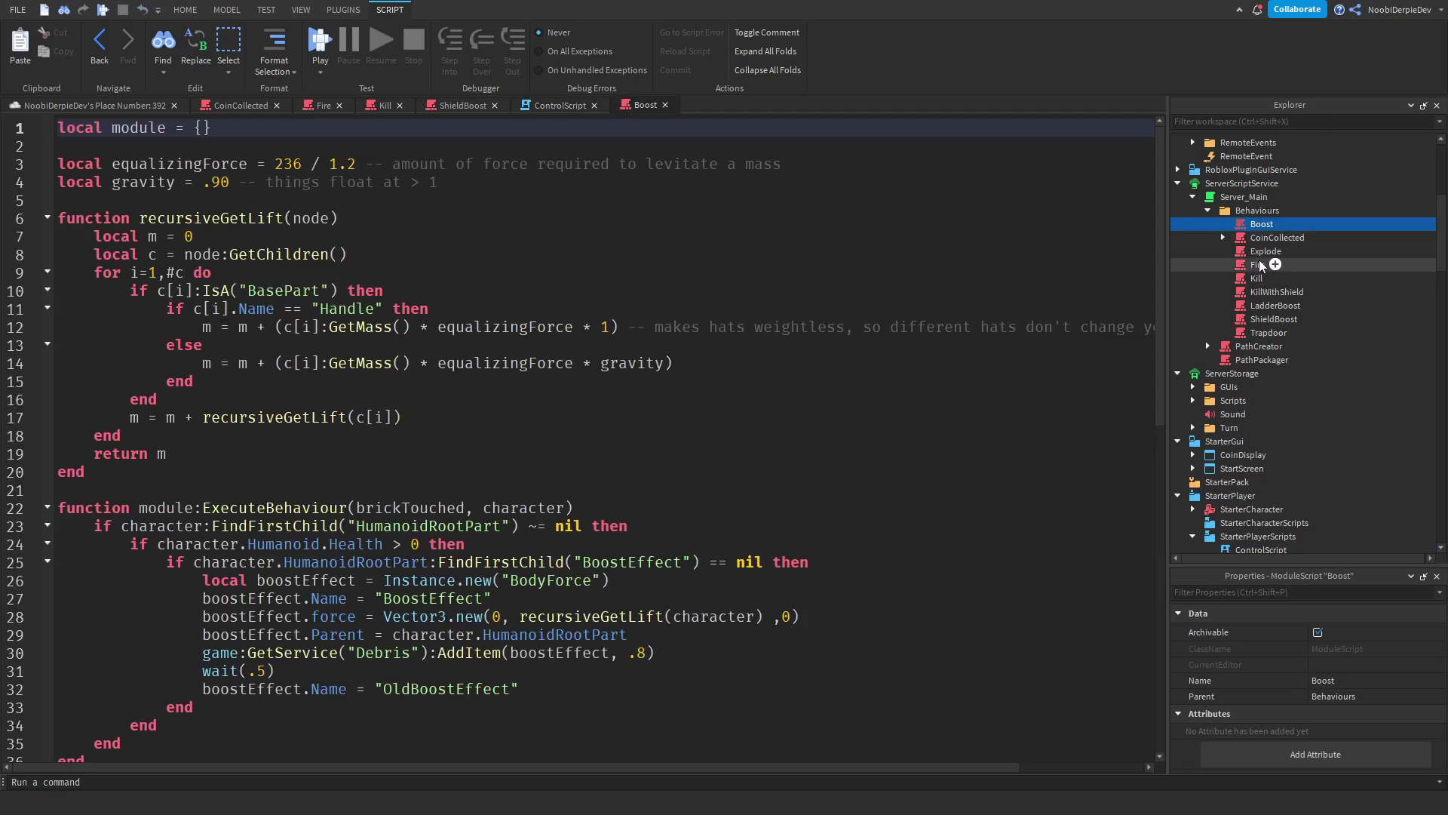
click(1261, 252)
double_click(1261, 252)
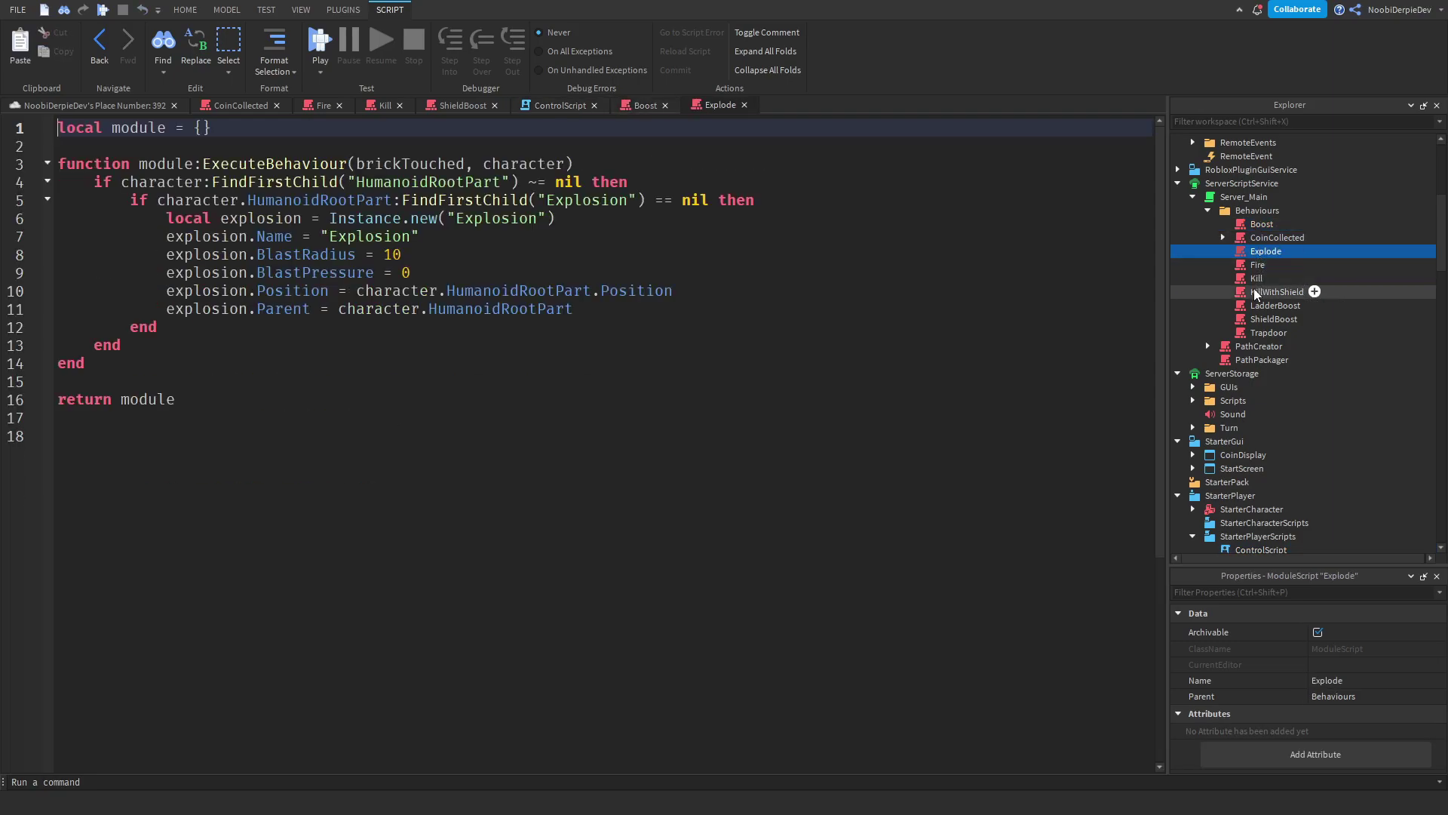
double_click(1260, 293)
double_click(1256, 306)
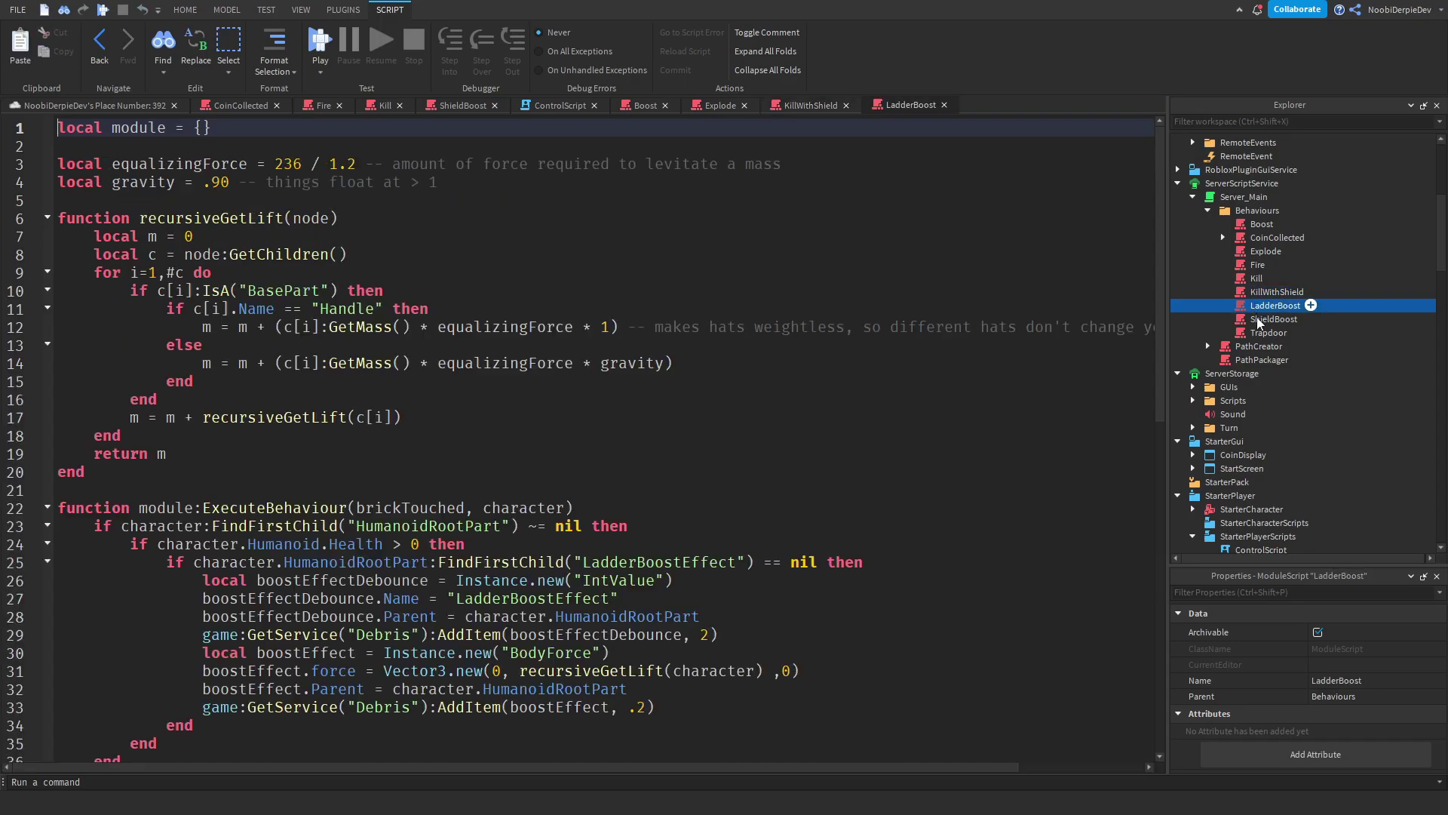
double_click(1267, 333)
click(664, 105)
click(674, 106)
click(692, 105)
click(689, 106)
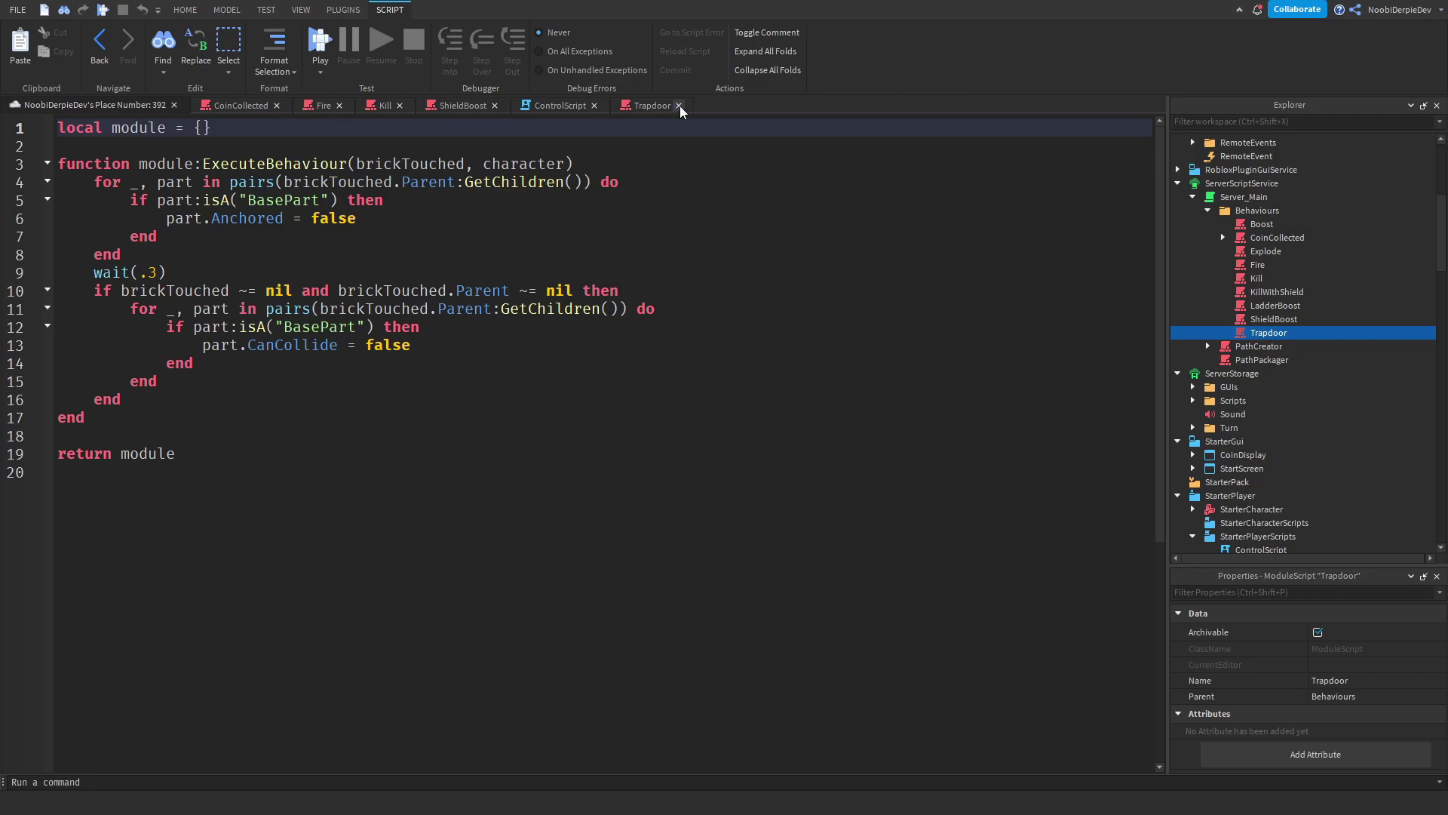